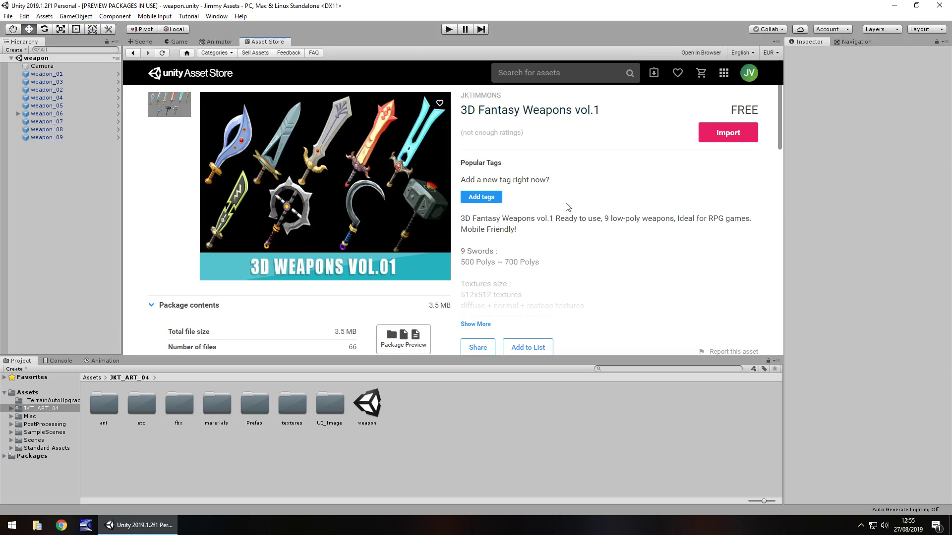
- Look over the 3D Fantasy Weapons vol.1 store page down to its recommendations and return to the top
scroll(565, 215, down, 7)
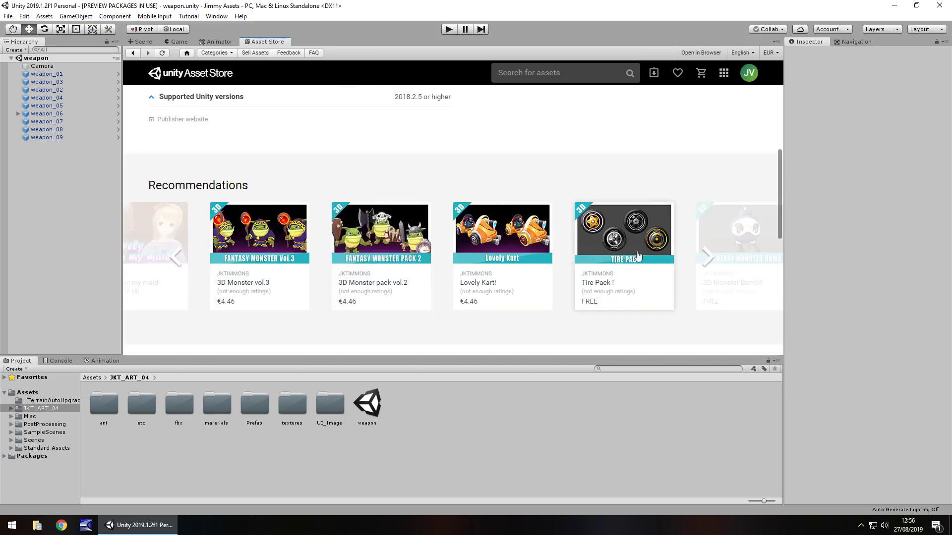
scroll(560, 268, up, 5)
scroll(559, 279, up, 1)
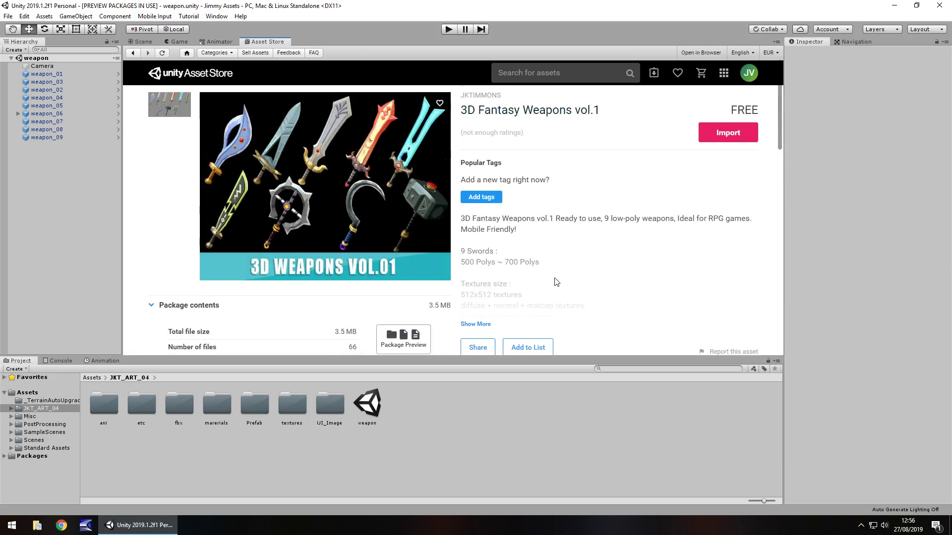
- Examine the blue curved sword and the weapons lined up behind it in the Scene view
click(142, 43)
alt+drag(231, 247, 422, 269)
scroll(421, 270, up, 3)
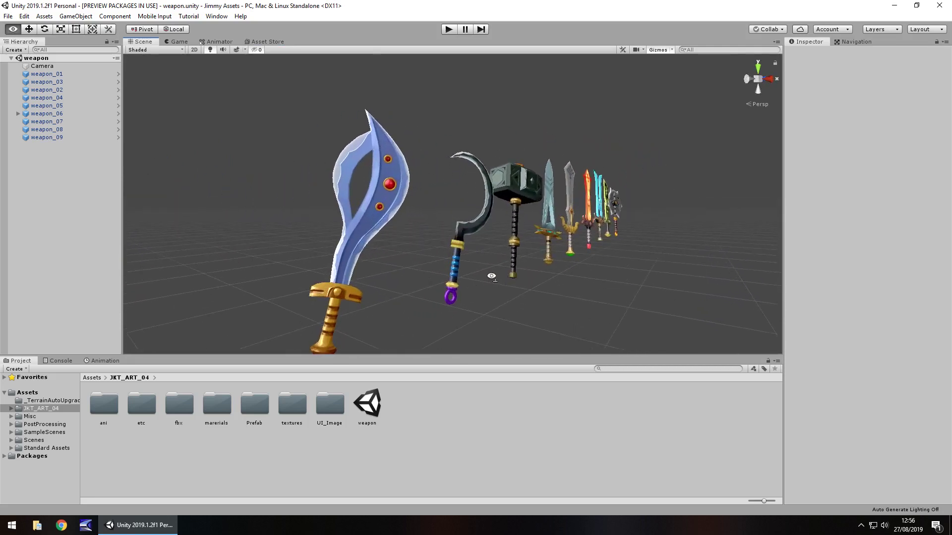
scroll(481, 281, up, 2)
scroll(477, 265, up, 5)
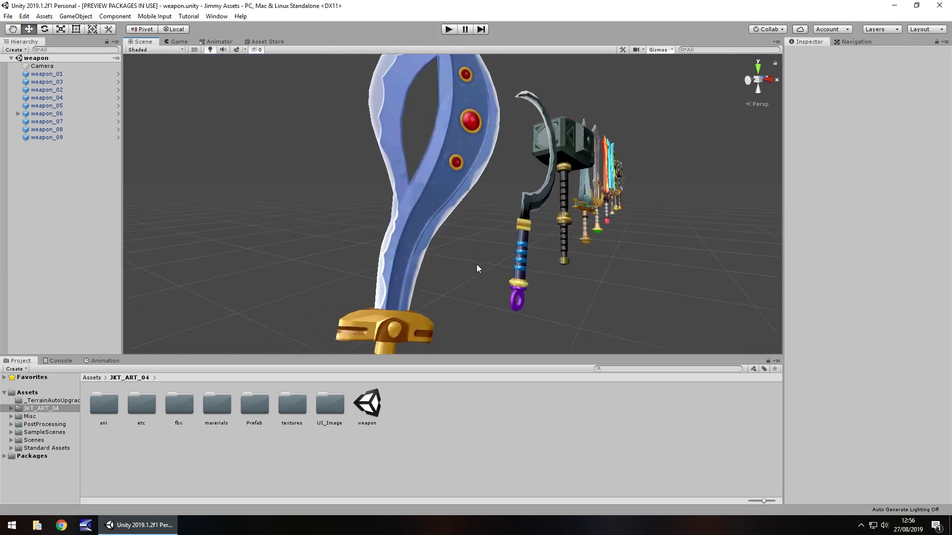
alt+drag(475, 263, 366, 270)
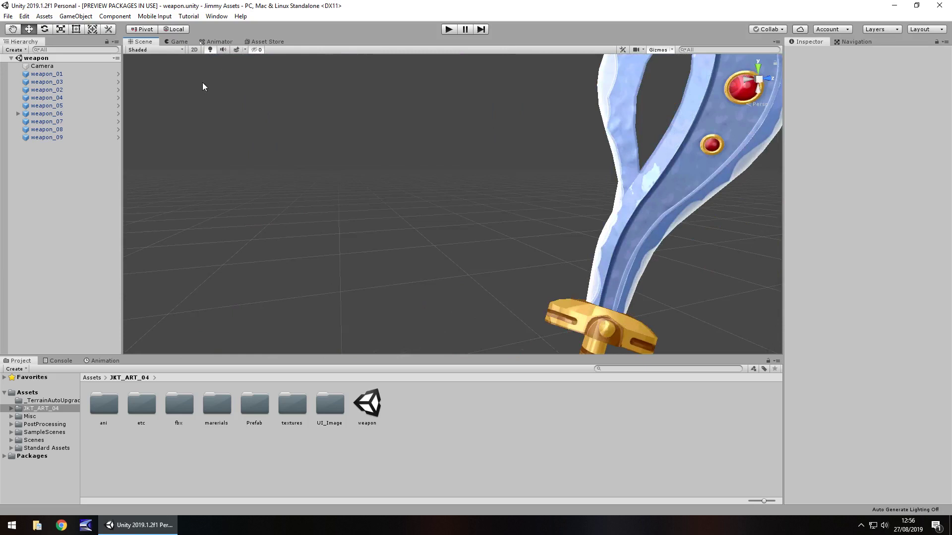
- Compare the store page's preview image with the weapons in the scene, viewing the row across to the spiked ring weapon
click(275, 42)
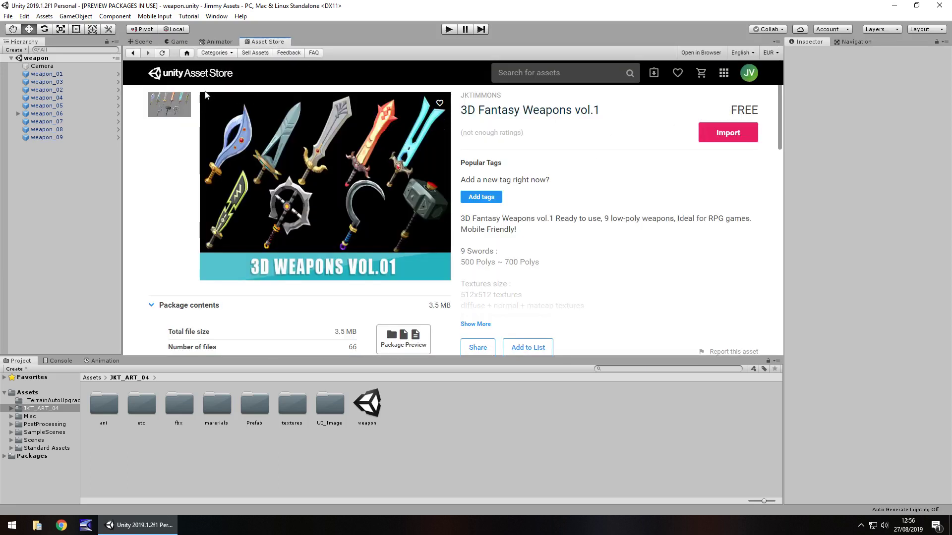
click(144, 43)
scroll(420, 179, down, 4)
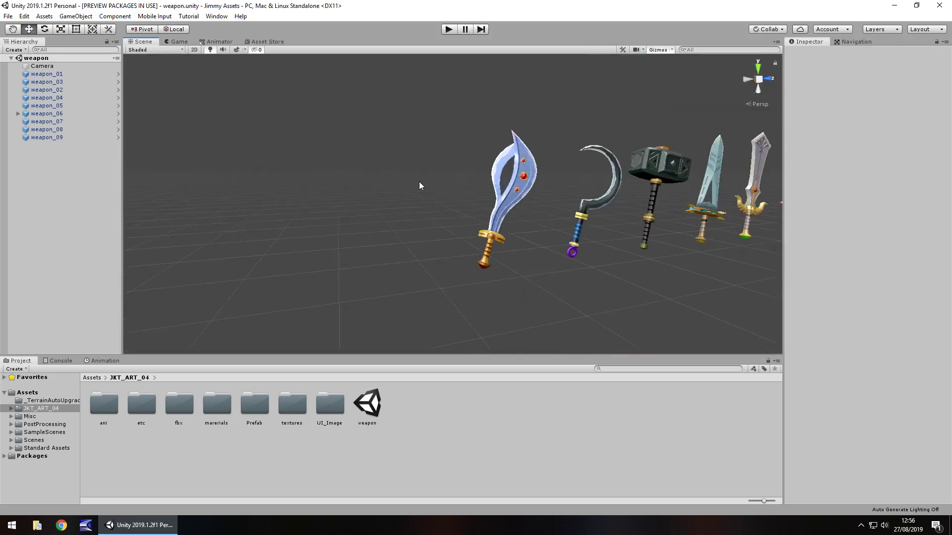
middle_drag(419, 182, 379, 183)
right_drag(242, 267, 222, 263)
scroll(237, 264, up, 8)
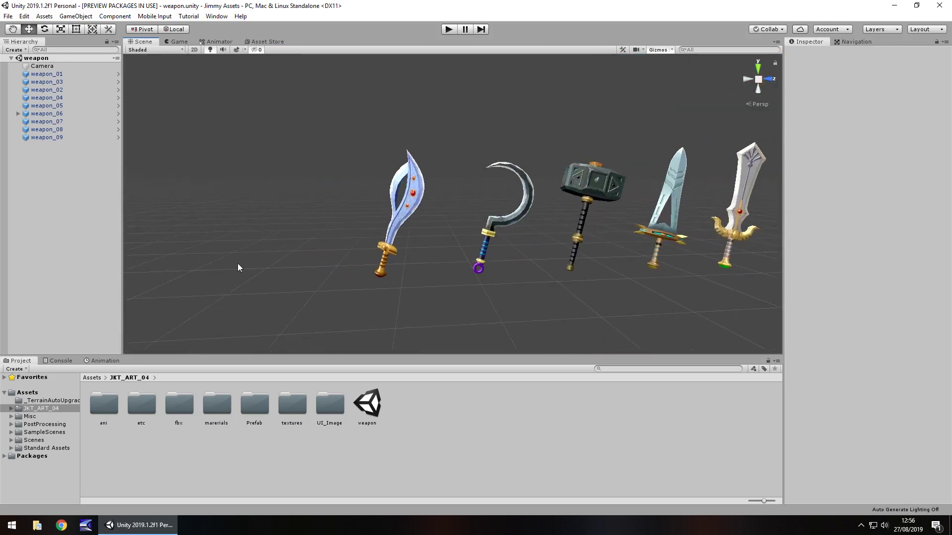
key(Right)
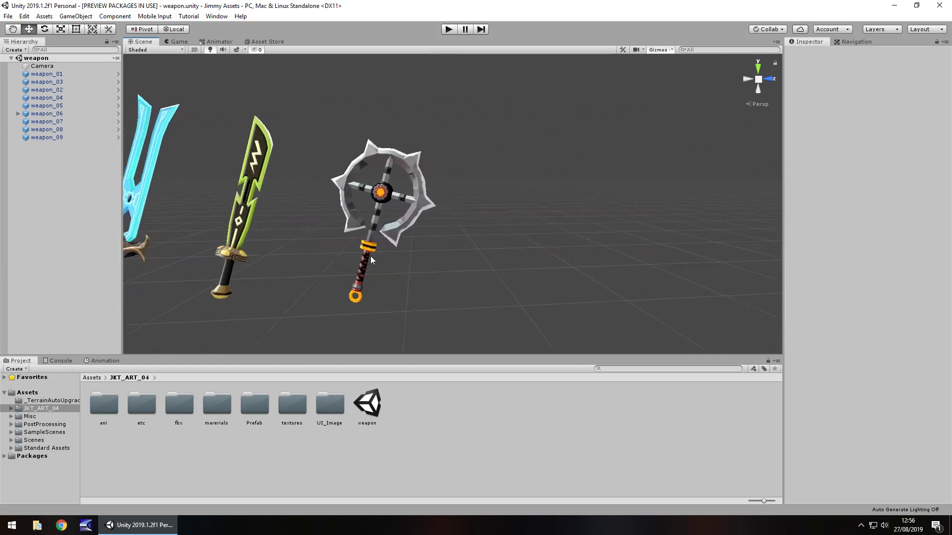
key(Left)
scroll(548, 240, up, 7)
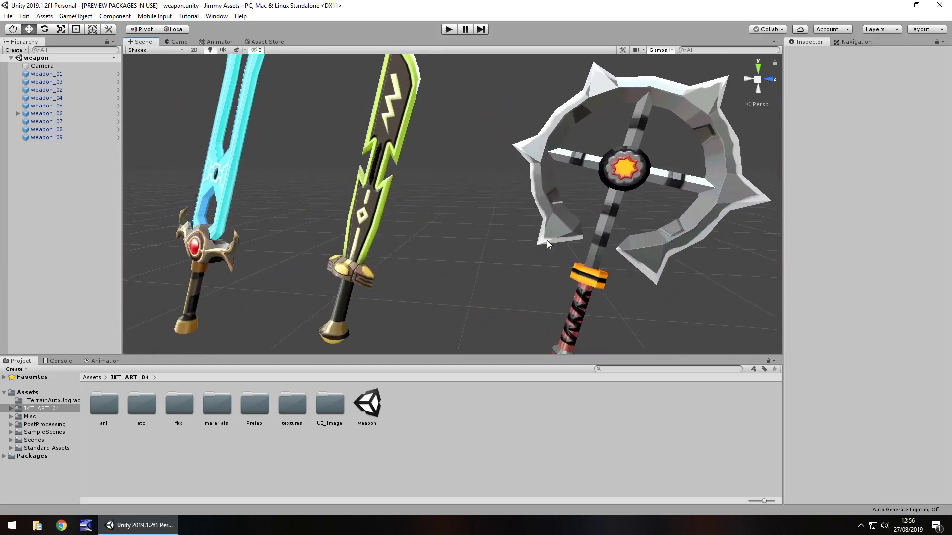
- Inspect the whole row of weapons up close, including the orange, cyan and green swords from a different side
scroll(547, 241, down, 3)
key(Left)
key(Left)
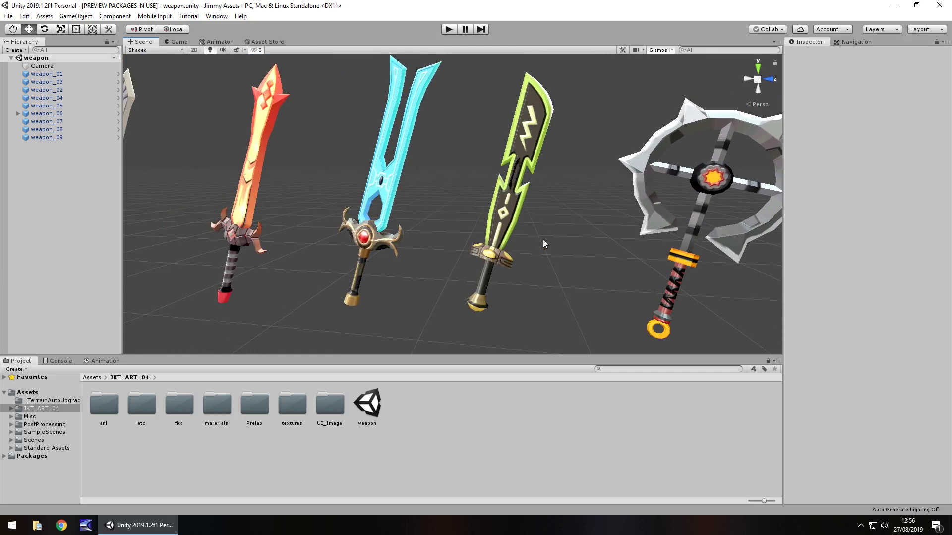
right_drag(527, 232, 531, 226)
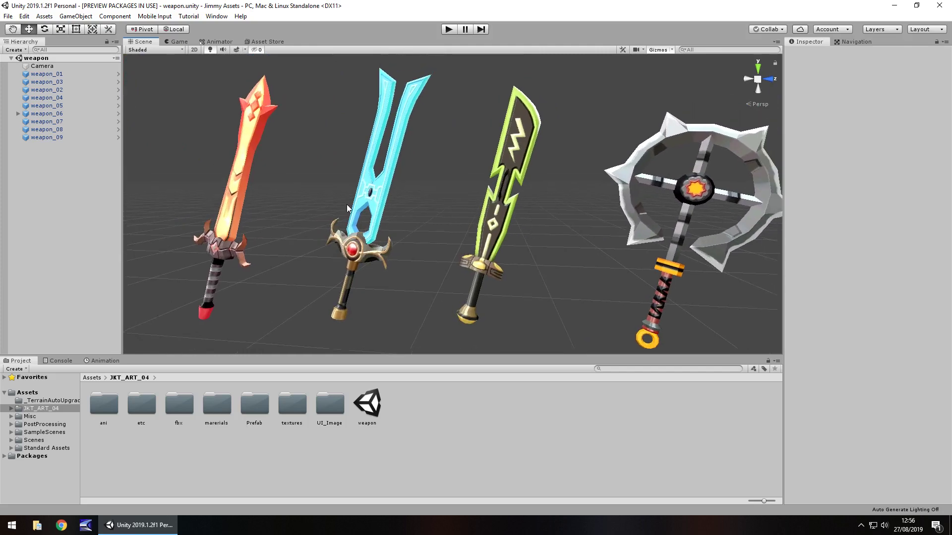
key(Left)
key(Left)
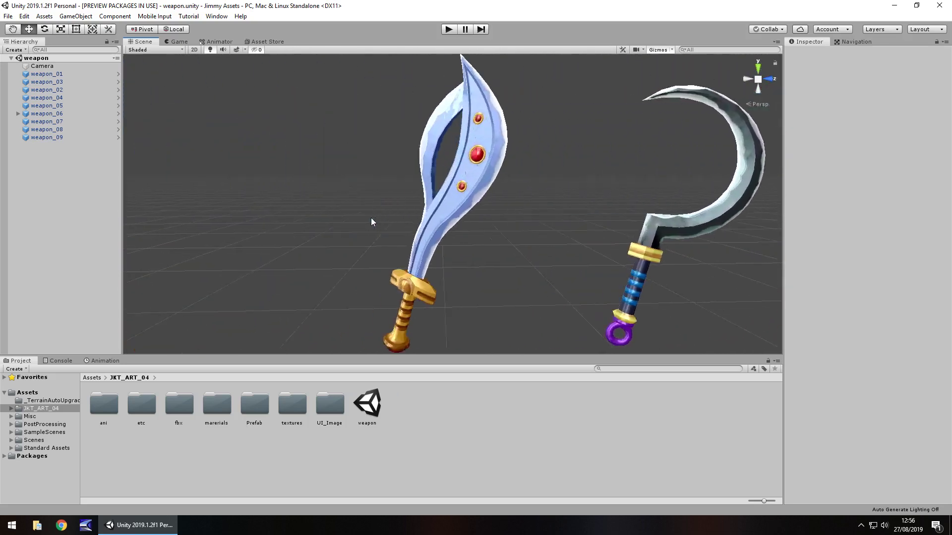
key(Right)
key(Right)
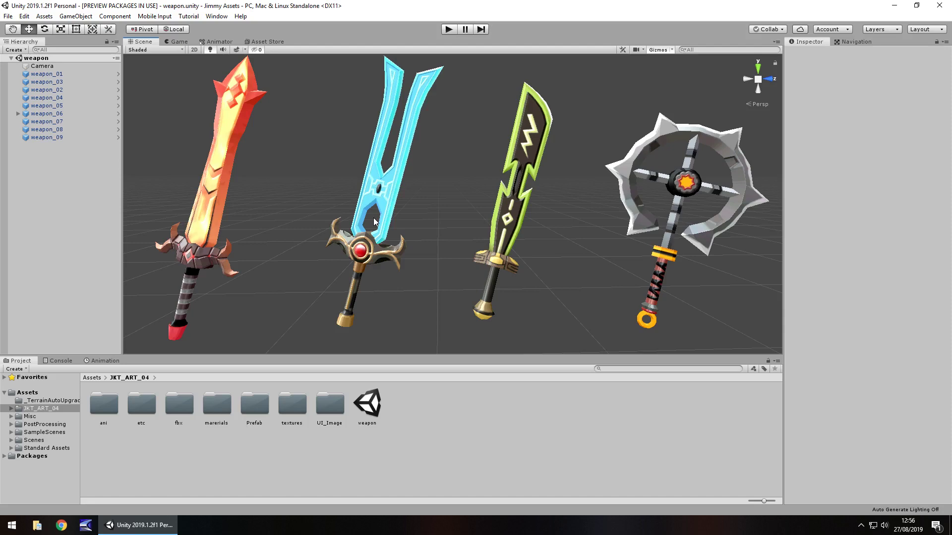
key(Left)
key(Left)
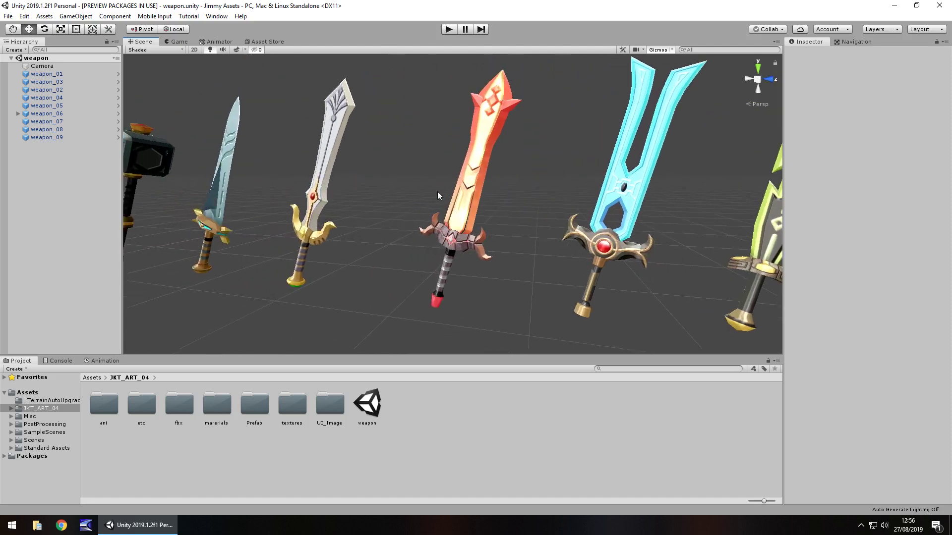
right_drag(447, 189, 244, 192)
key(Right)
right_drag(322, 180, 237, 223)
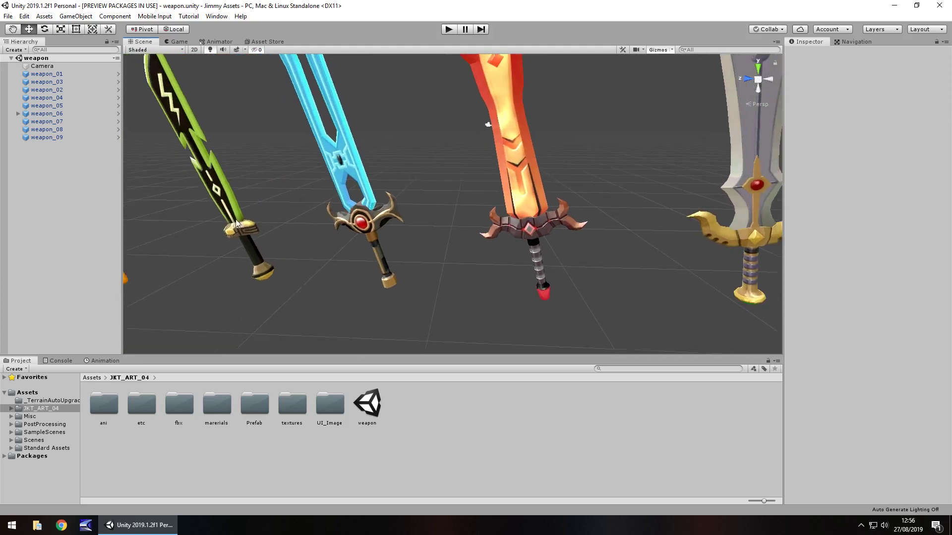
- Expand the JKT_ART_04 folder in the project and look through its ani and etc subfolders
click(11, 408)
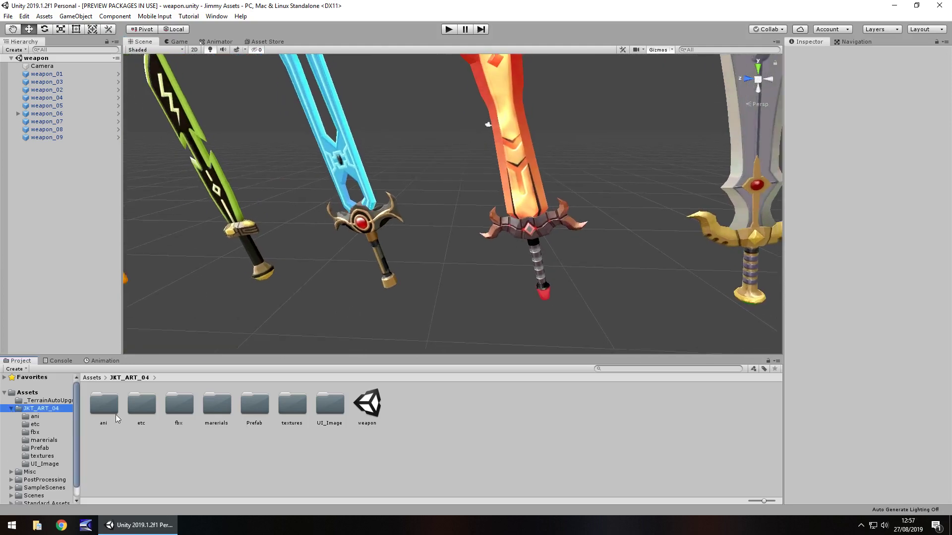
click(33, 418)
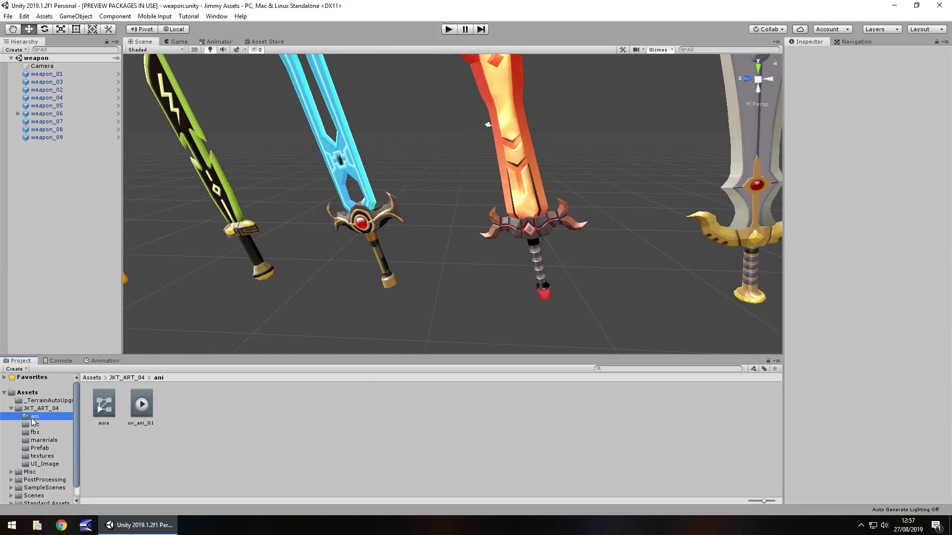
click(34, 425)
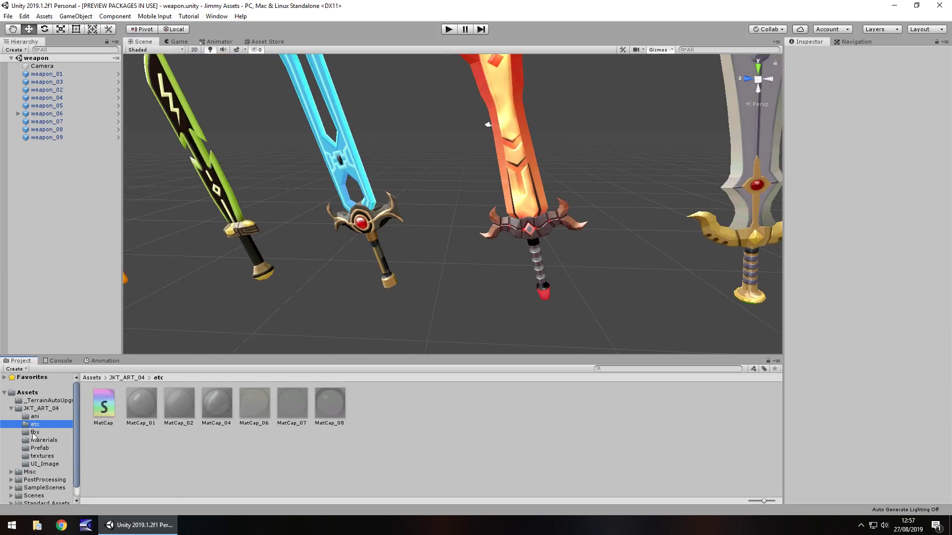
click(36, 417)
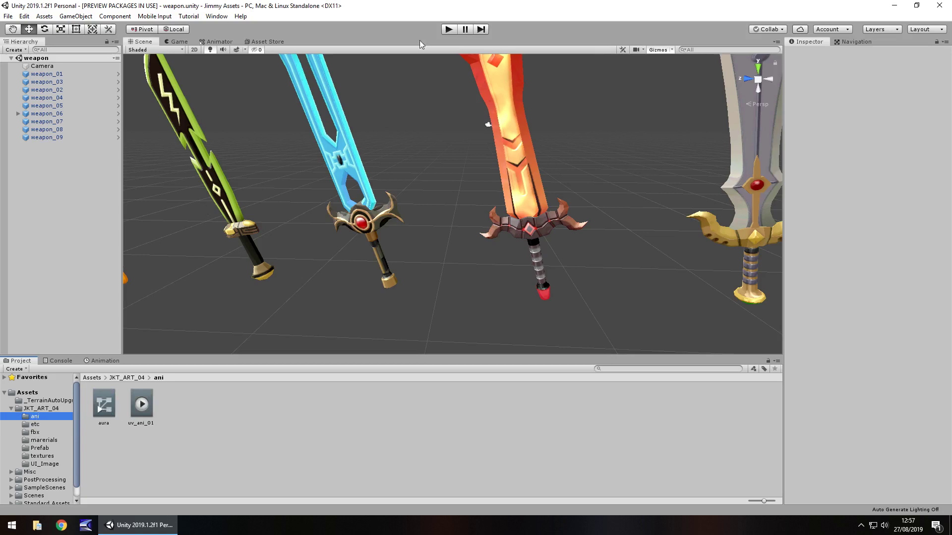
- Run the weapon scene in play mode and browse the pack's marerials, fbx and UI_Image folders
click(448, 29)
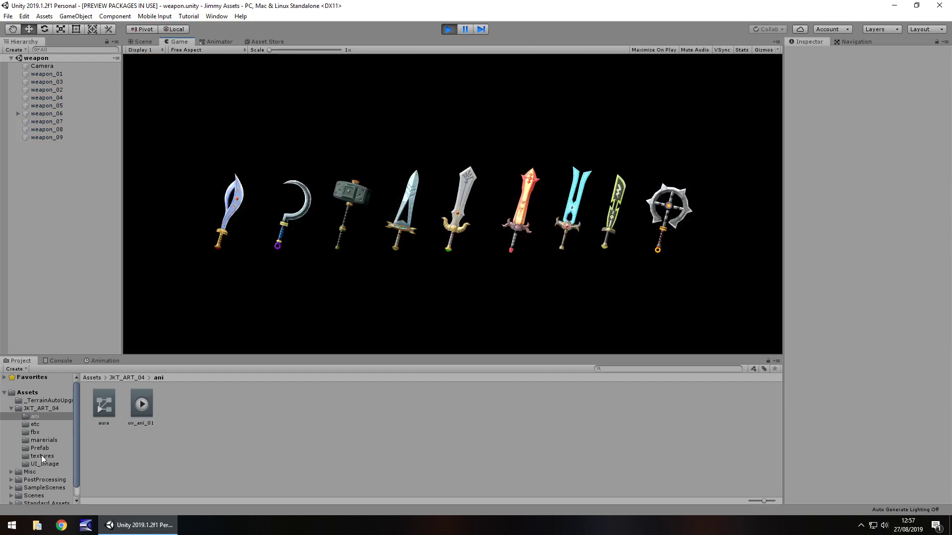
click(37, 441)
click(33, 432)
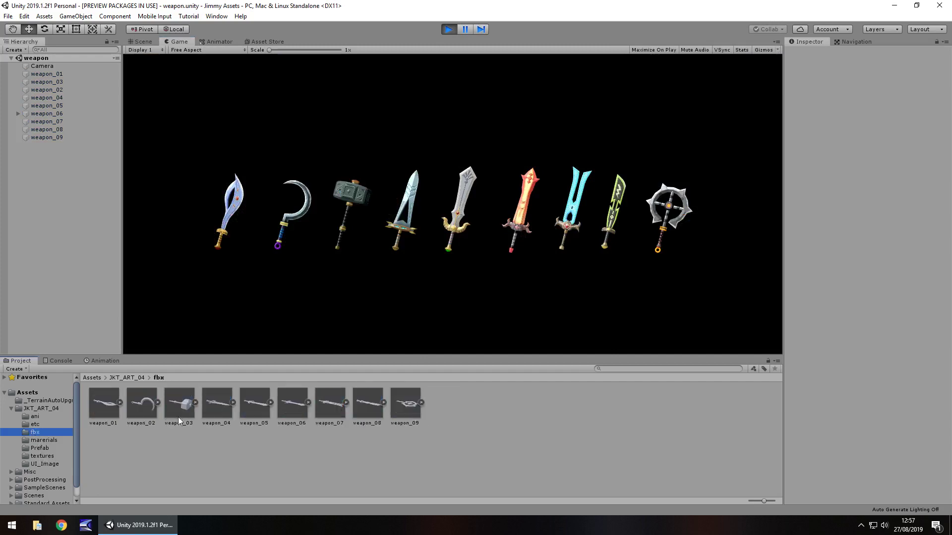
click(46, 464)
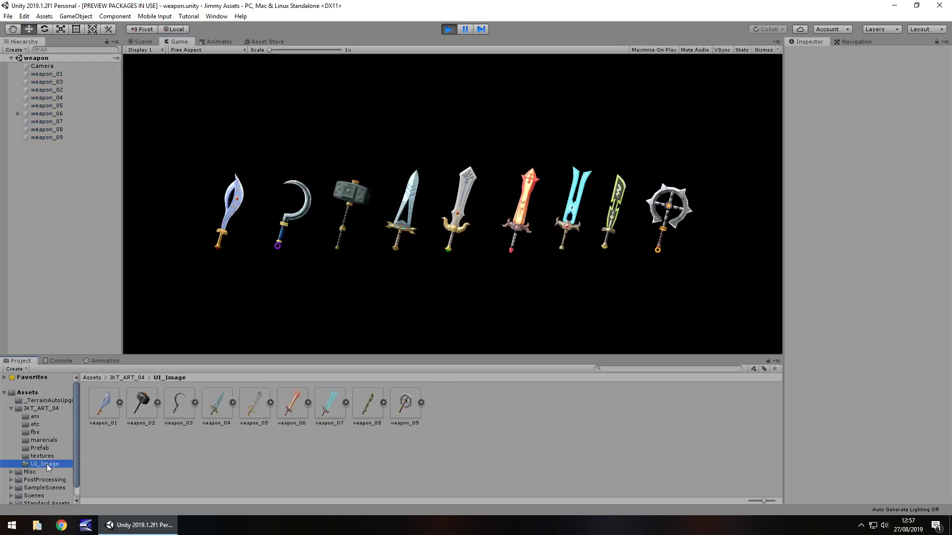
- Inspect the sprite inside the weapon_01 image, collapse it again and return to the ani folder
click(119, 402)
click(148, 412)
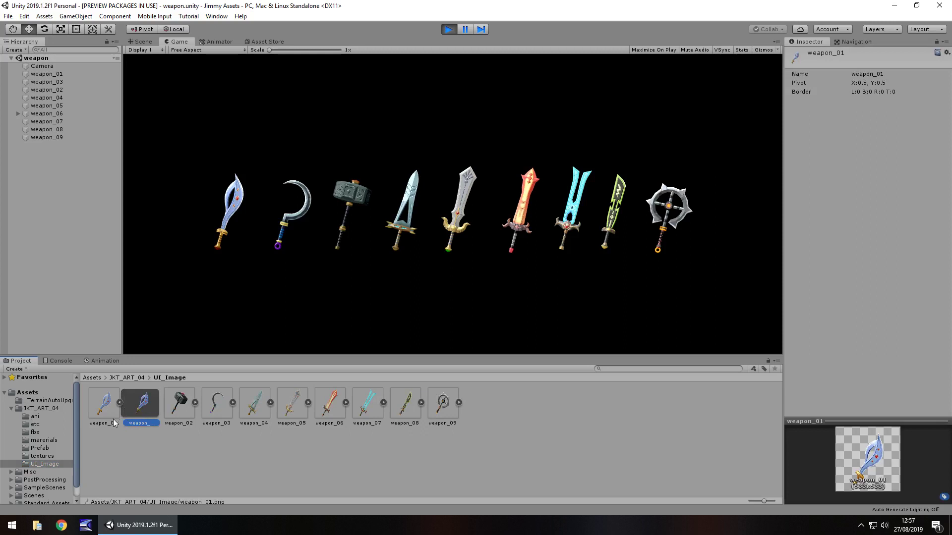
click(119, 402)
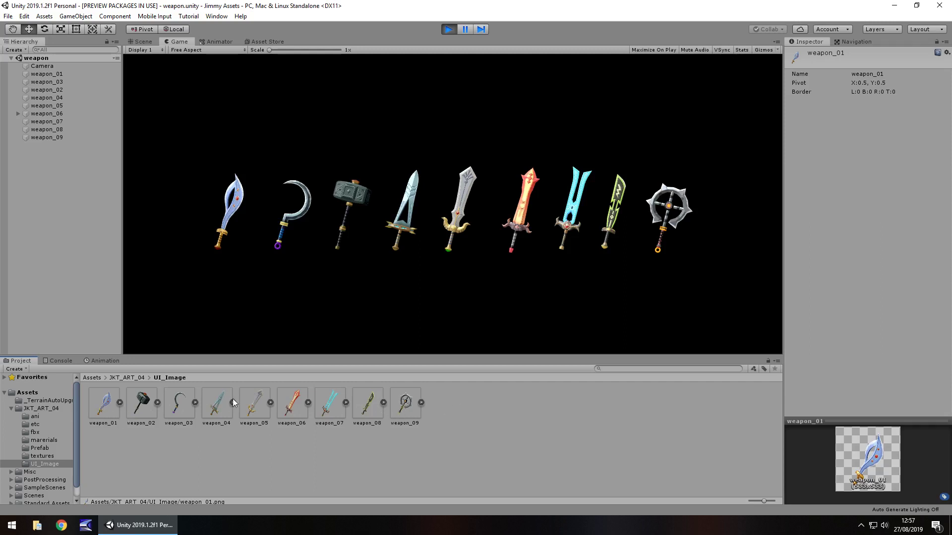
click(35, 419)
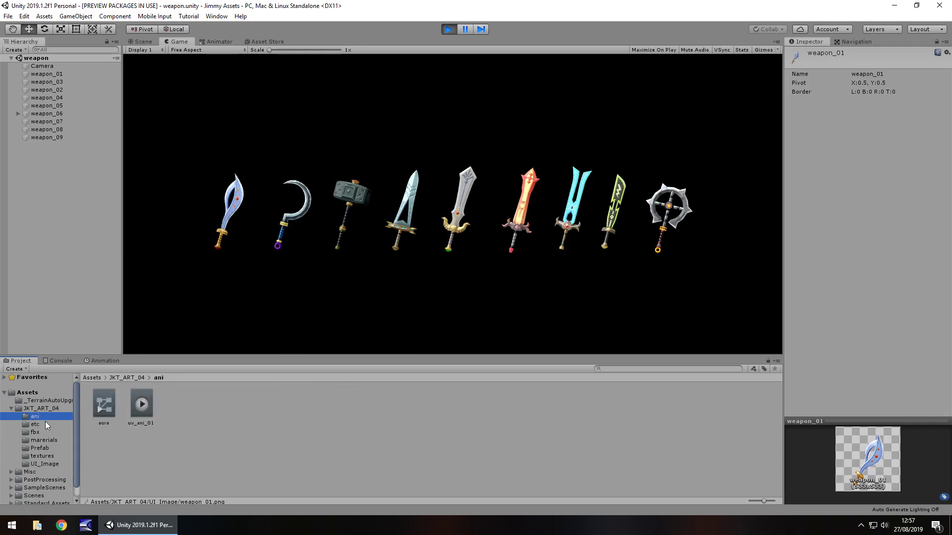
- Stop play mode and view the orange sword with its neighbouring weapons from an angle in the scene
click(450, 30)
right_drag(371, 221, 385, 203)
key(d)
alt+drag(550, 205, 605, 170)
alt+drag(591, 219, 576, 311)
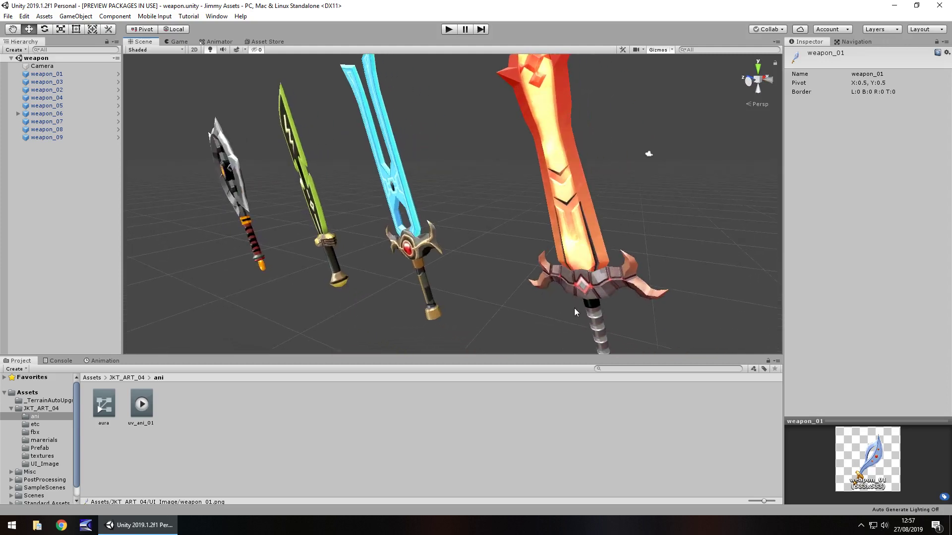
- Set the Y scale of the orange sword, weapon_06, to 0.5
click(534, 156)
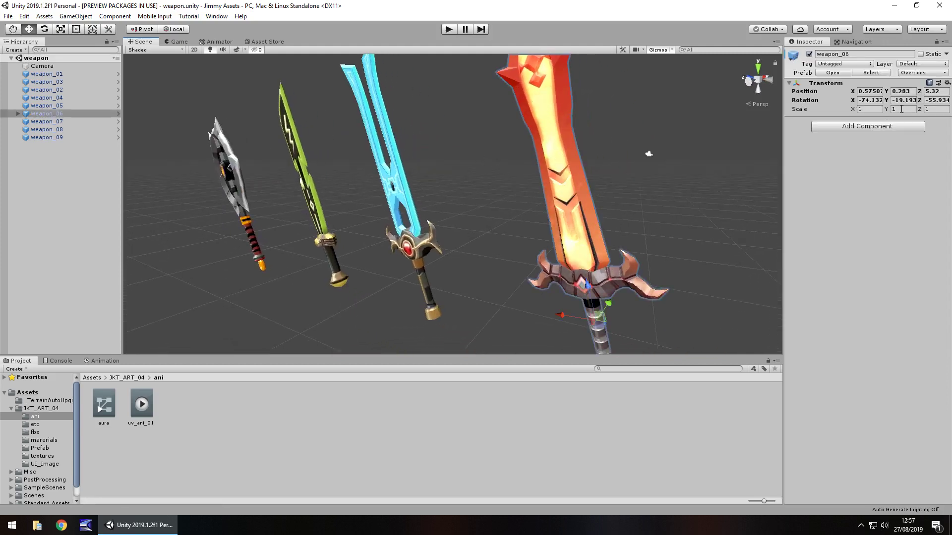
click(900, 109)
text(.5)
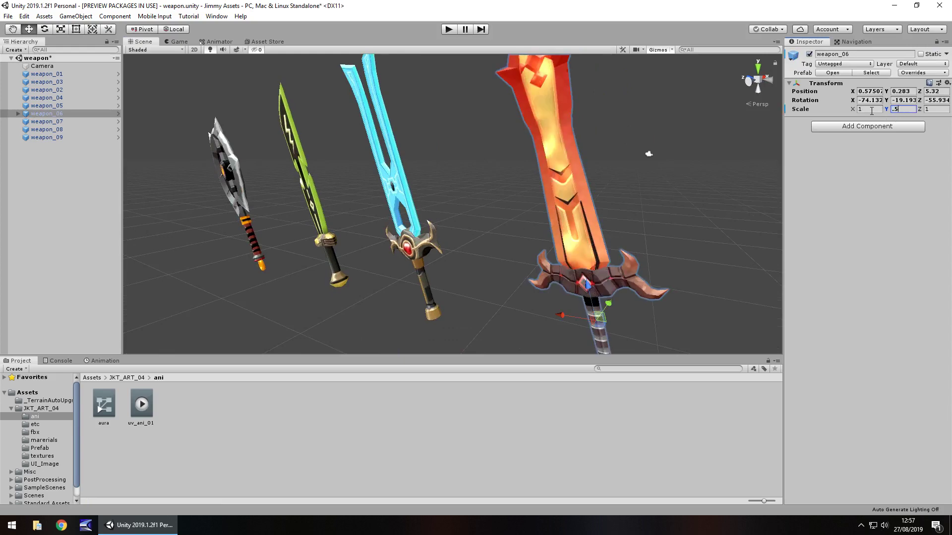
- Try an X scale of 0.2 on weapon_06, and set it back to 1
click(871, 109)
text(.2)
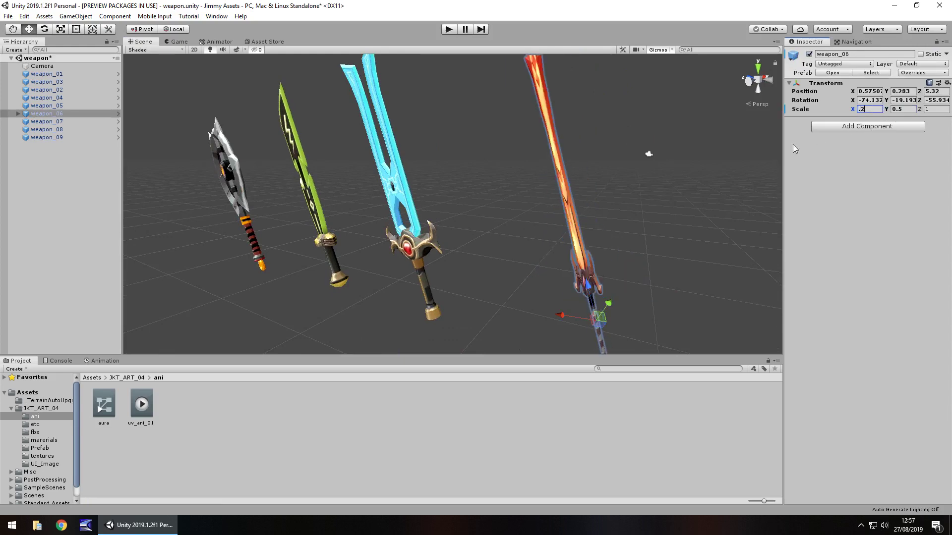
key(BackSpace)
key(BackSpace)
text(1)
- Try a Z scale of 0.2 on weapon_06, and undo that change
click(934, 110)
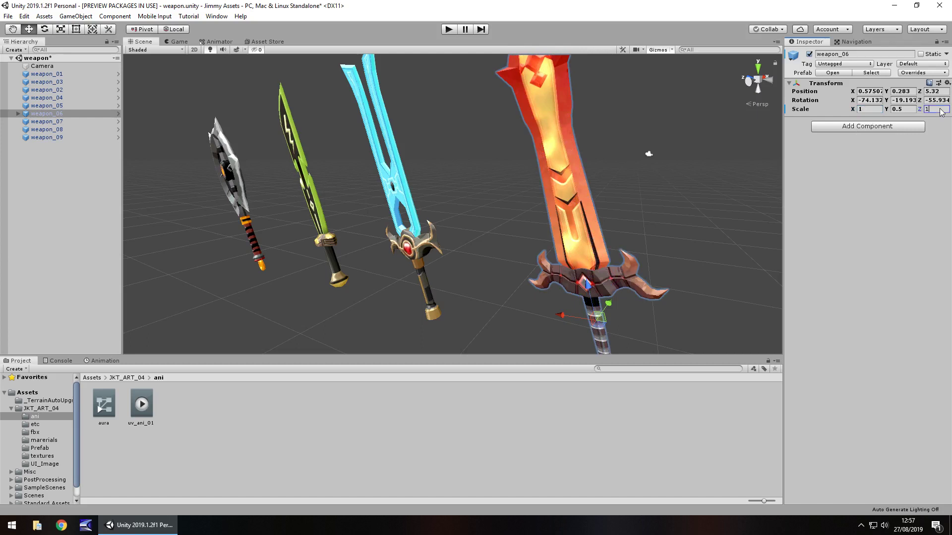
text(.2)
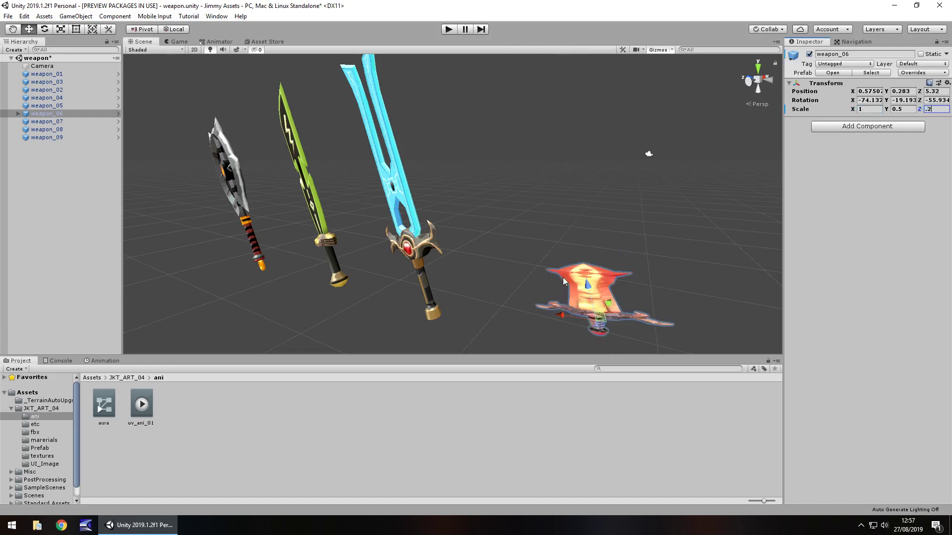
key(ctrl+z)
key(ctrl+z)
key(ctrl+z)
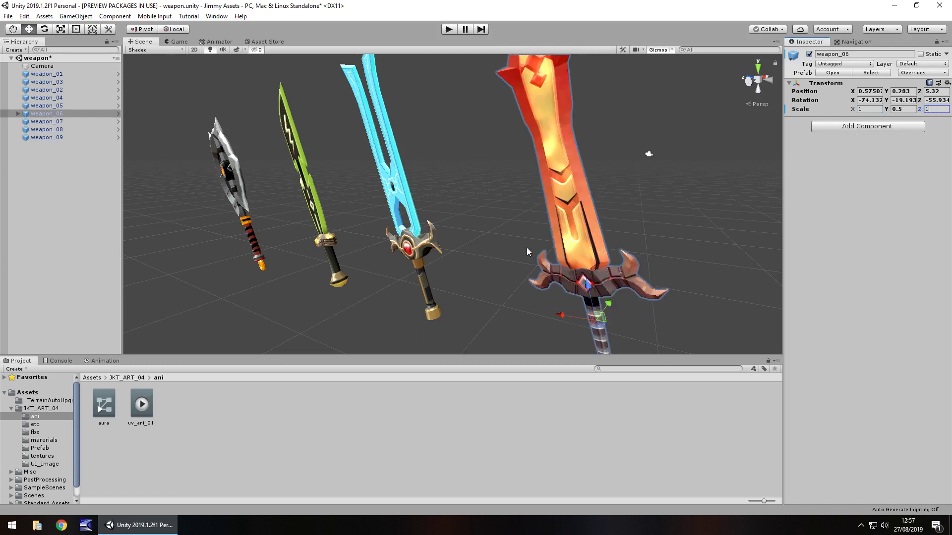
- Select weapon_05 and expand its MatCap material to examine the texture maps and shader settings
click(21, 106)
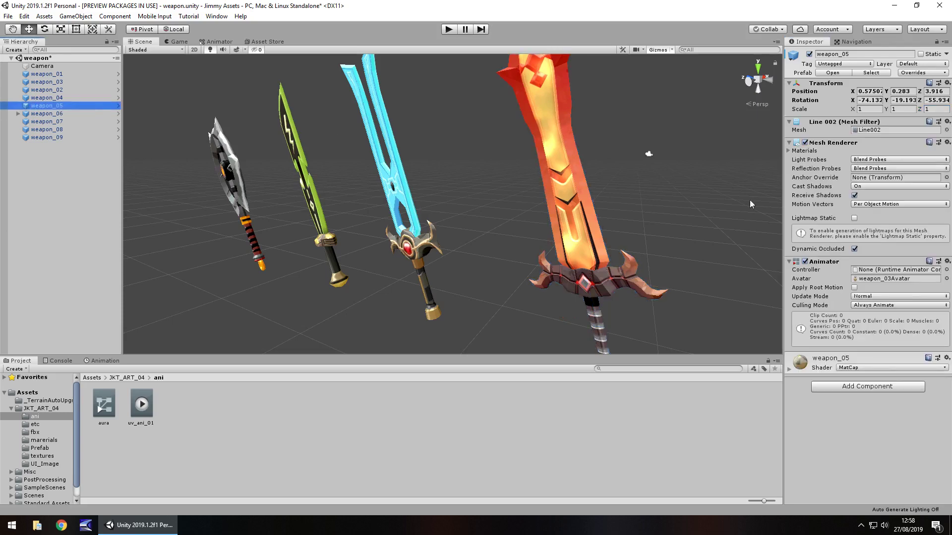
click(789, 370)
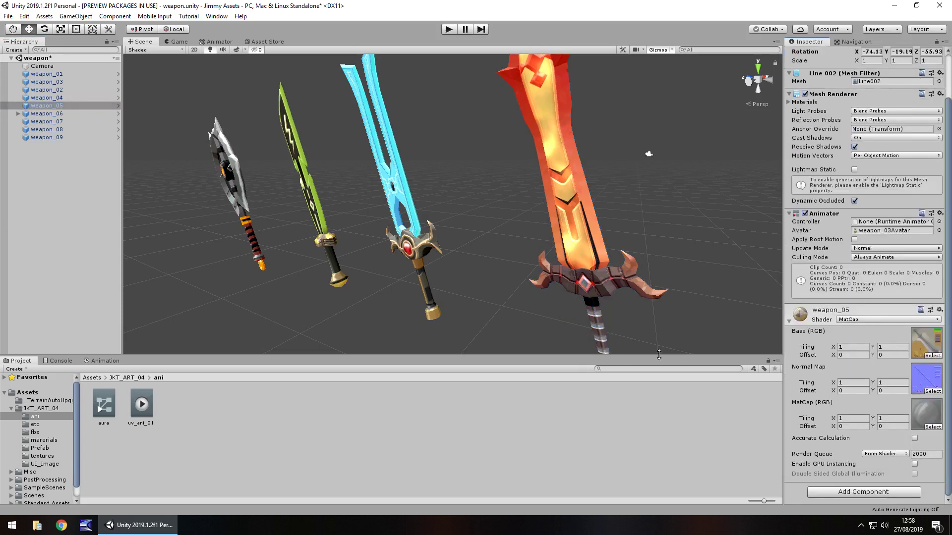
- Check the shader options for weapon_05's material, and inspect the MatCap files in the etc folder before returning to JKT_ART_04
click(854, 320)
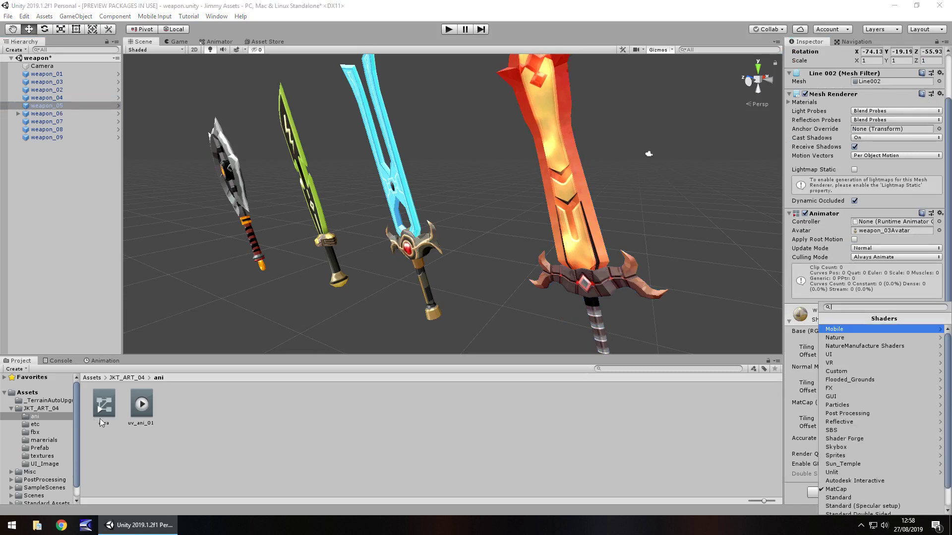
click(39, 428)
click(37, 426)
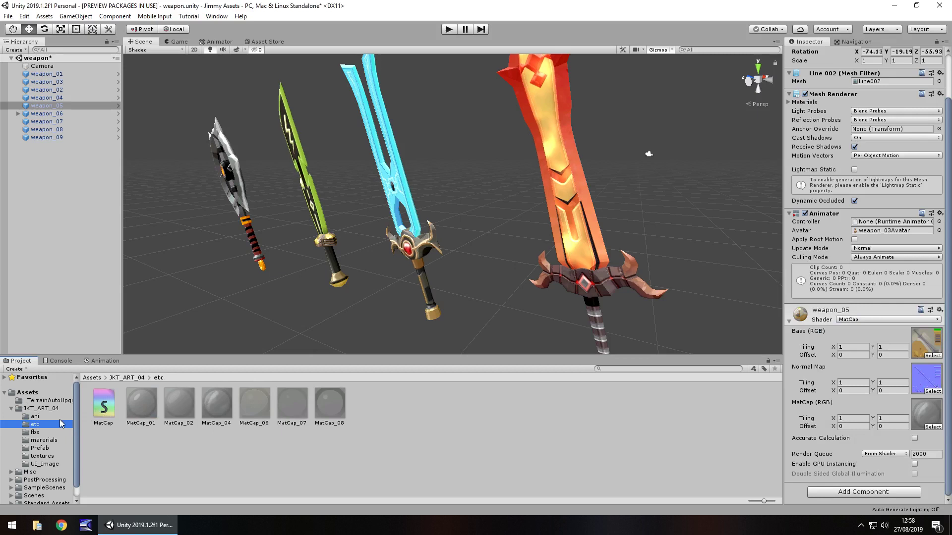
click(38, 409)
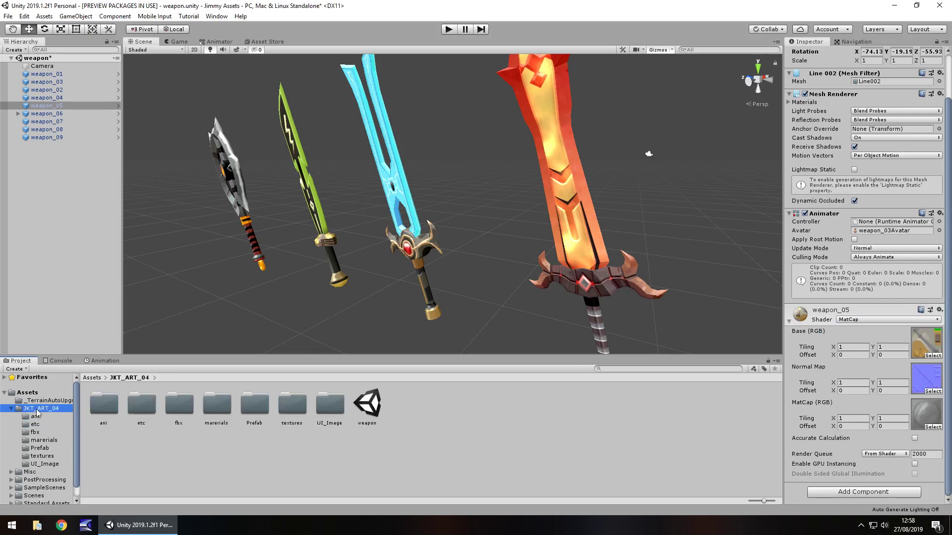
- Change the material shader of weapon_07, the blue twin-bladed sword, from MatCap to Standard
click(593, 231)
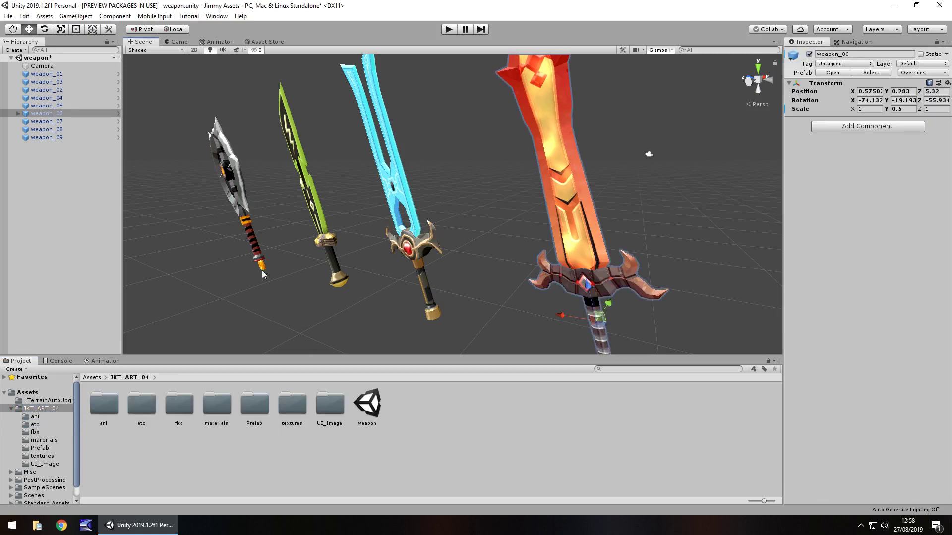
click(392, 191)
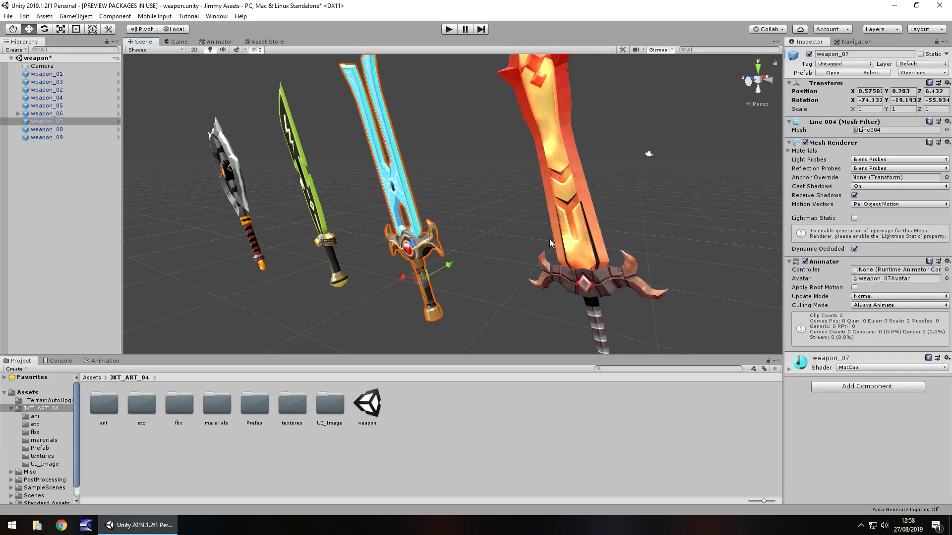
click(68, 99)
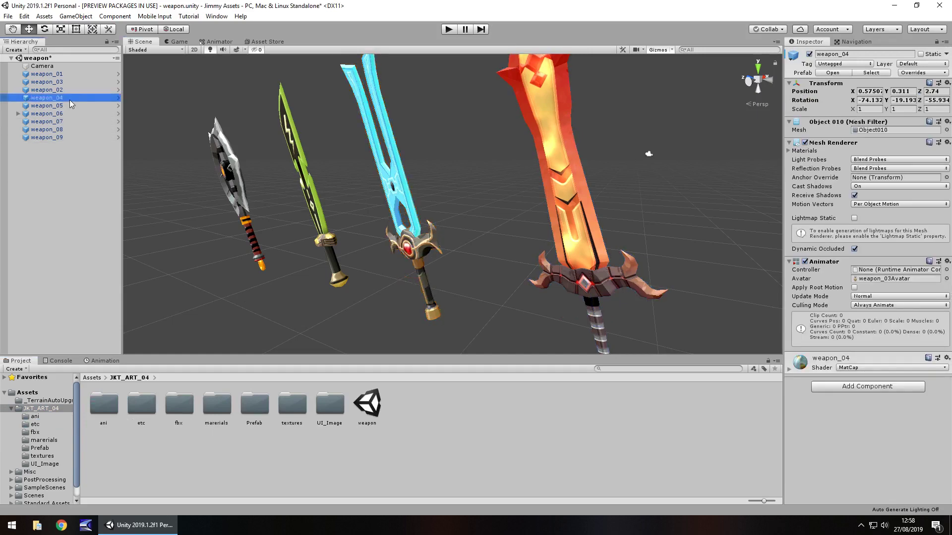
click(403, 175)
click(789, 370)
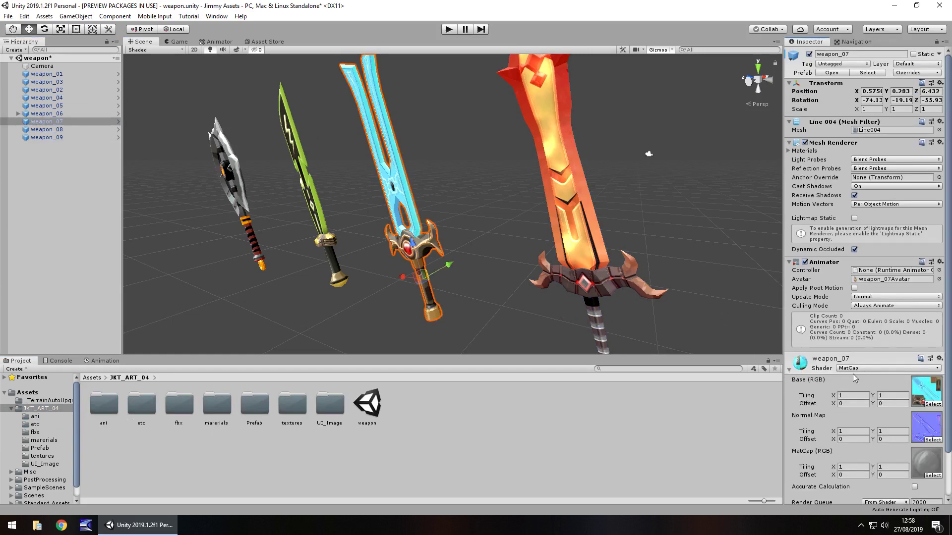
click(857, 368)
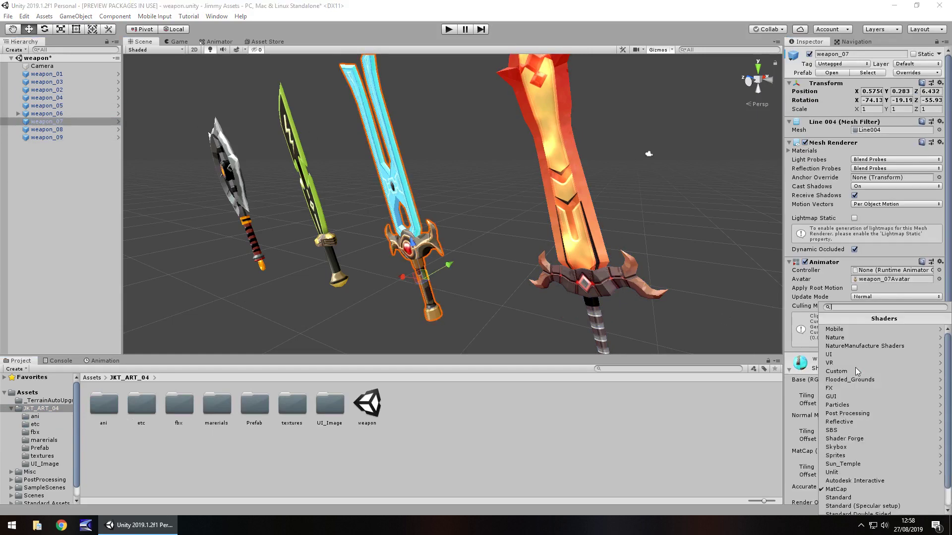
click(844, 497)
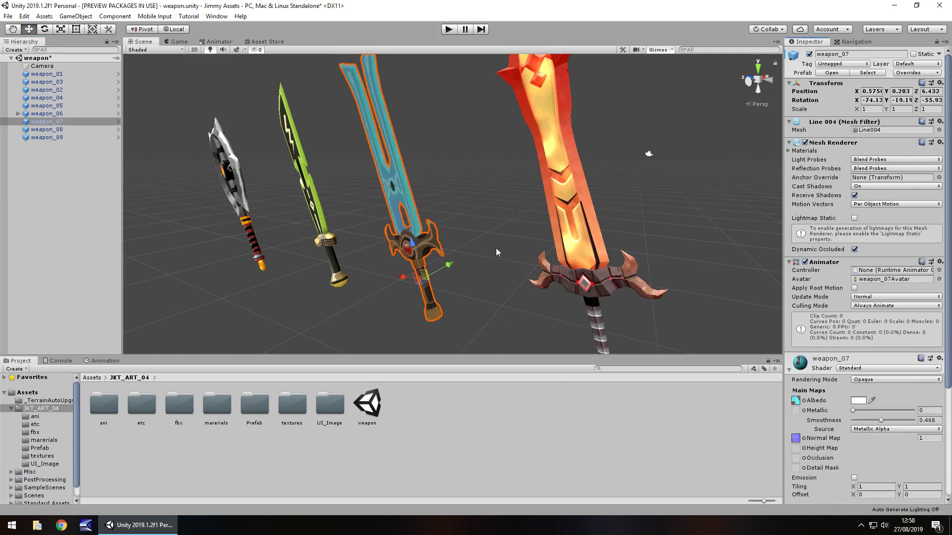
- Set weapon_07's smoothness source to Albedo Alpha, metallic and smoothness to 0.205, and normal map strength to 4.09
key(a)
right_drag(496, 248, 566, 237)
key(w)
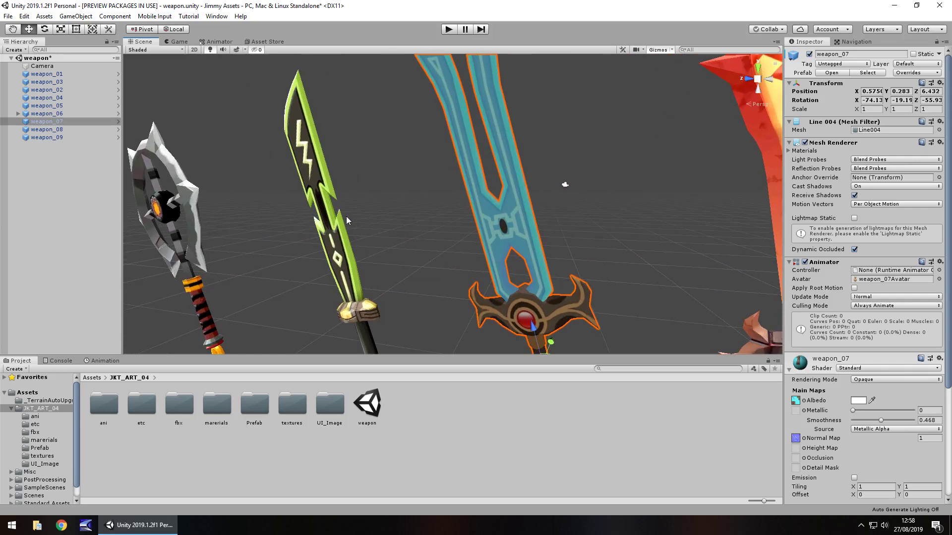
right_drag(412, 221, 510, 231)
key(a)
right_drag(423, 241, 494, 227)
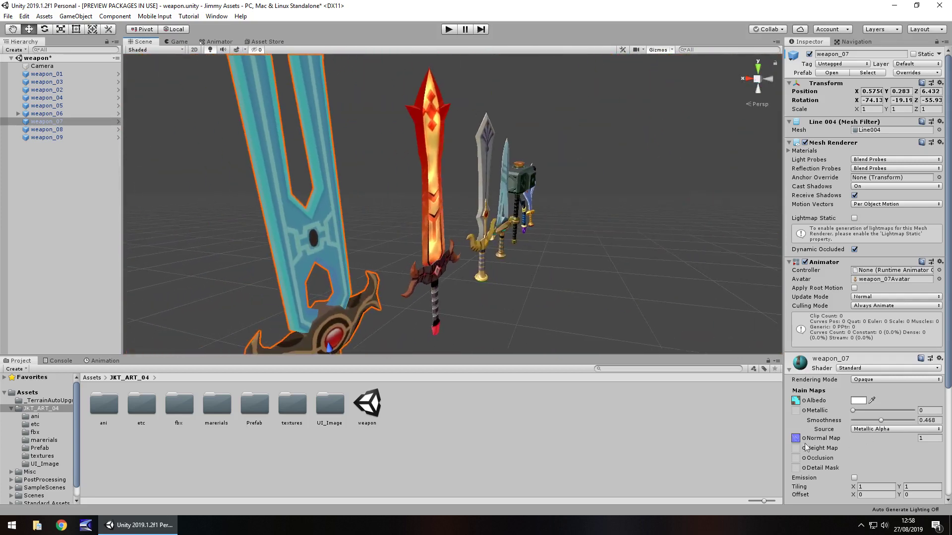
click(871, 429)
click(876, 451)
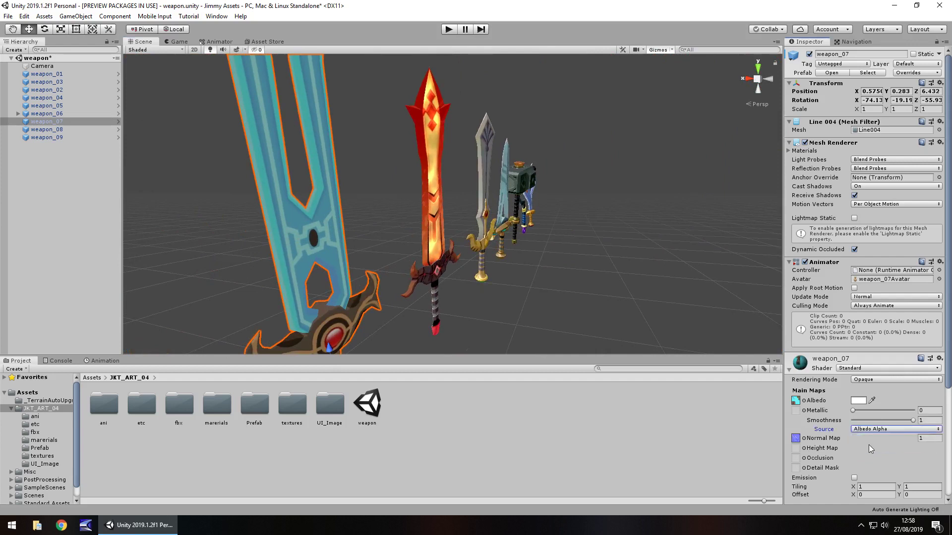
drag(856, 411, 922, 439)
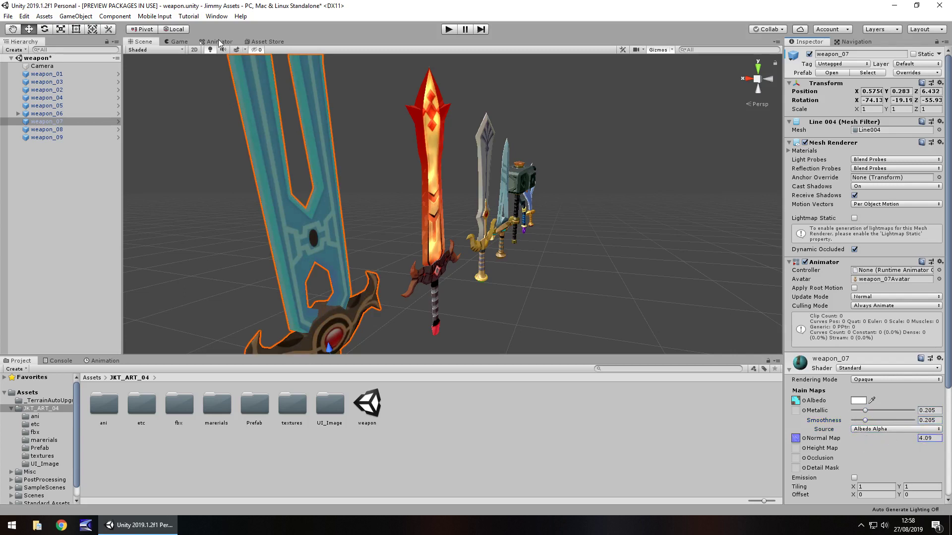
- Add a directional light to the weapon scene
click(115, 16)
mouse_move(148, 20)
mouse_move(84, 19)
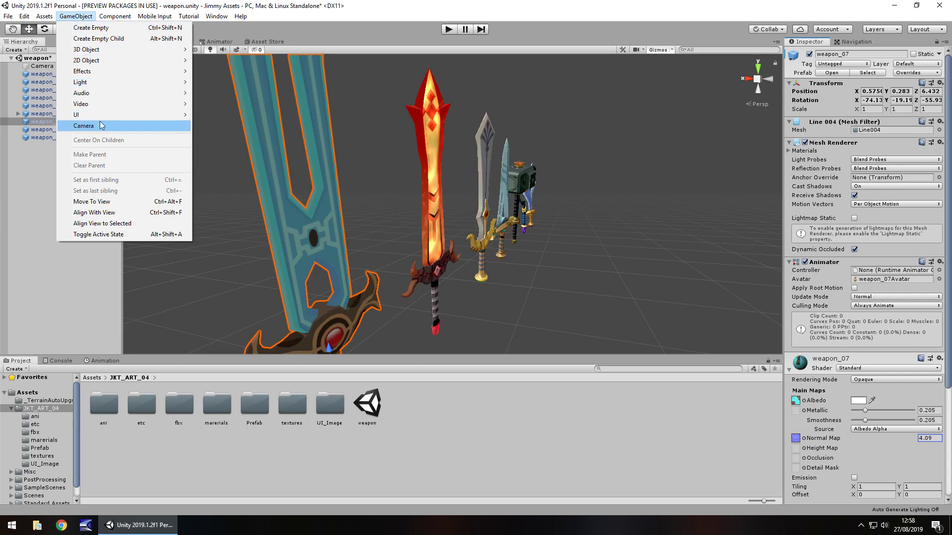
mouse_move(89, 114)
mouse_move(89, 82)
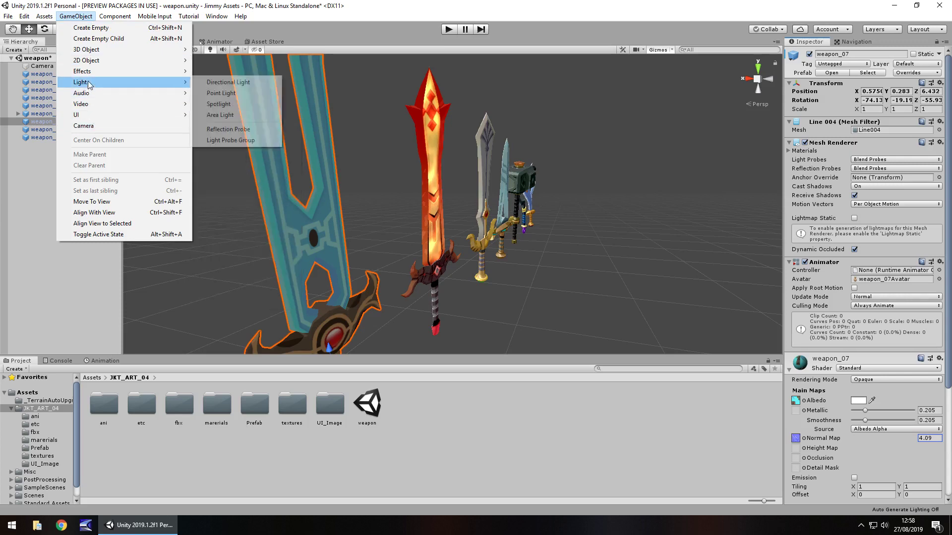
click(243, 83)
- Examine the row of weapons under the directional light from afar and up close, selecting weapon_09, the spiked wheel weapon
right_drag(414, 193, 390, 199)
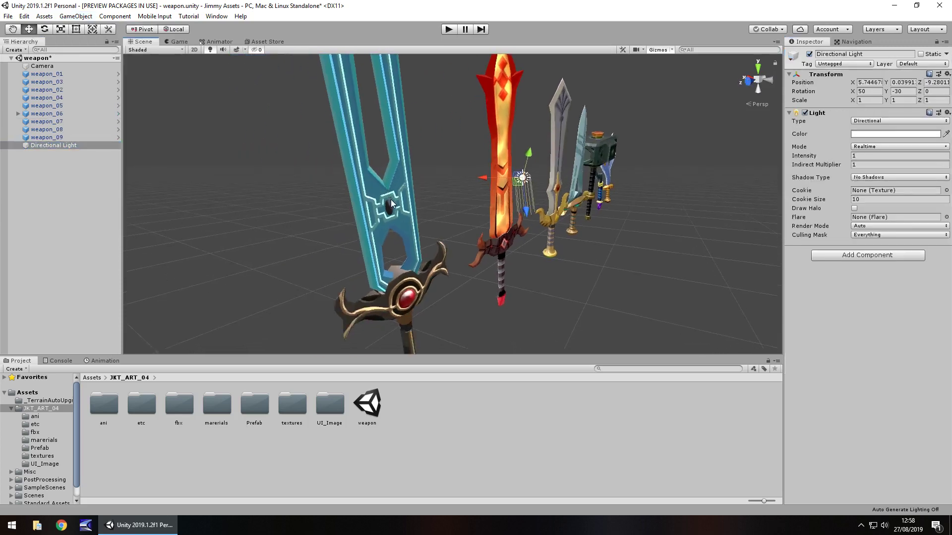
scroll(396, 200, down, 5)
middle_drag(457, 198, 444, 201)
scroll(443, 201, up, 10)
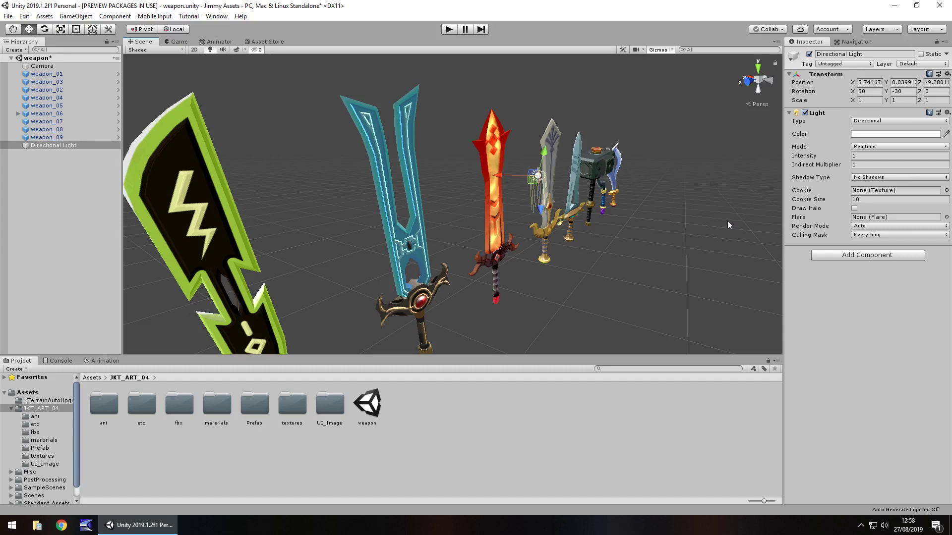
right_drag(727, 221, 648, 255)
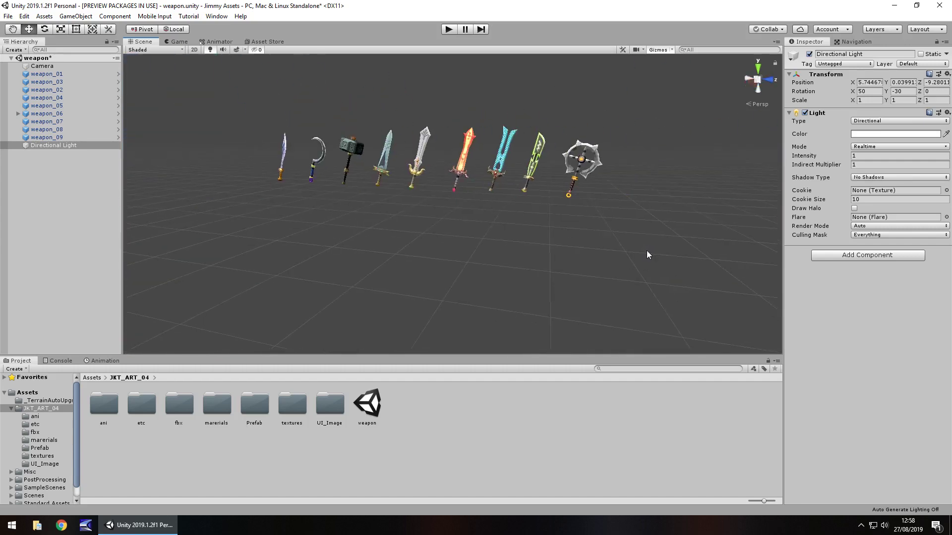
scroll(418, 215, up, 8)
mouse_move(397, 223)
middle_down()
mouse_move(413, 241)
mouse_move(381, 231)
middle_up()
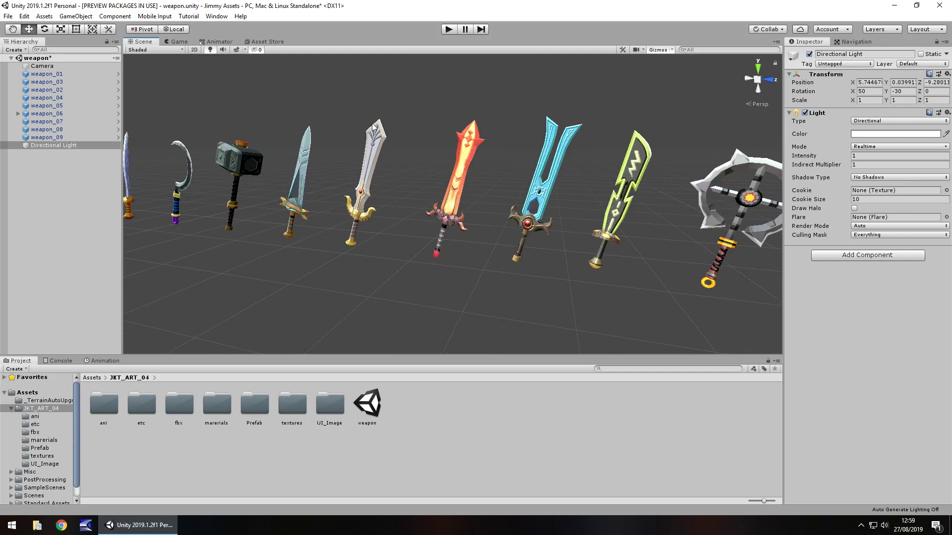
click(703, 196)
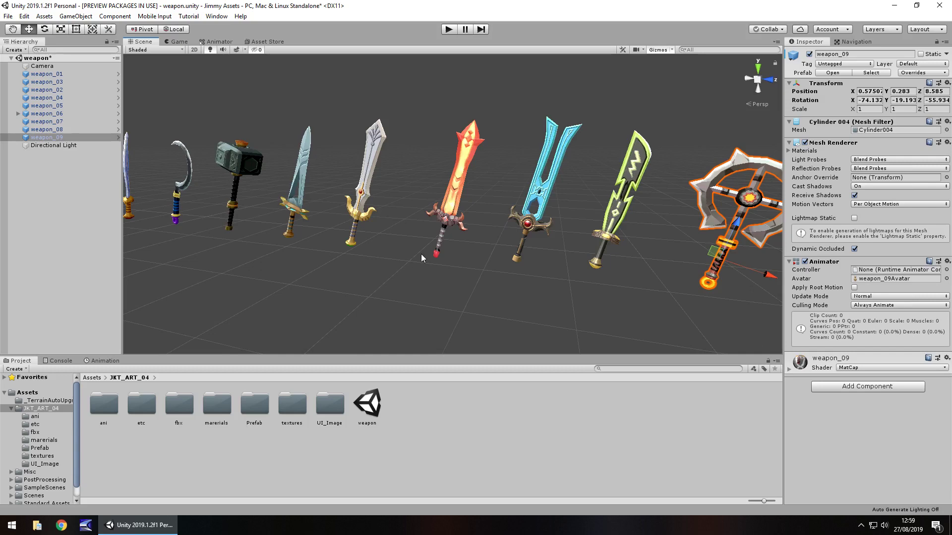
scroll(601, 216, up, 3)
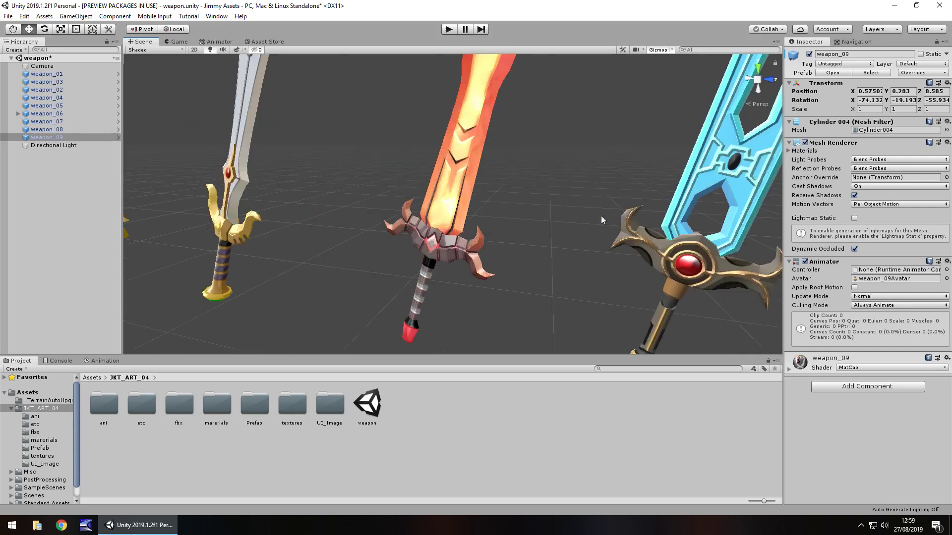
middle_drag(572, 233, 502, 263)
scroll(546, 235, down, 1)
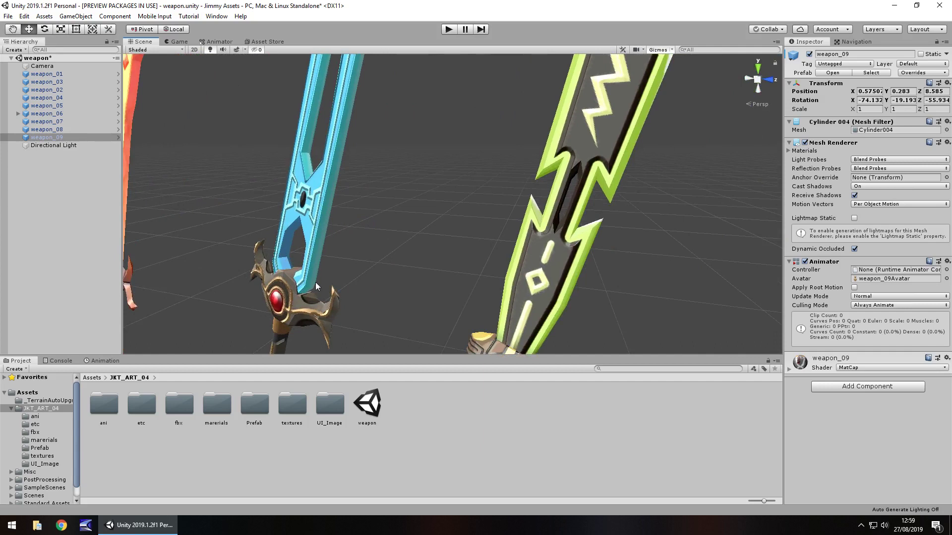
- Set the smoothness of weapon_07's material to 1 and tint its albedo light pink, F6B6B6
click(295, 307)
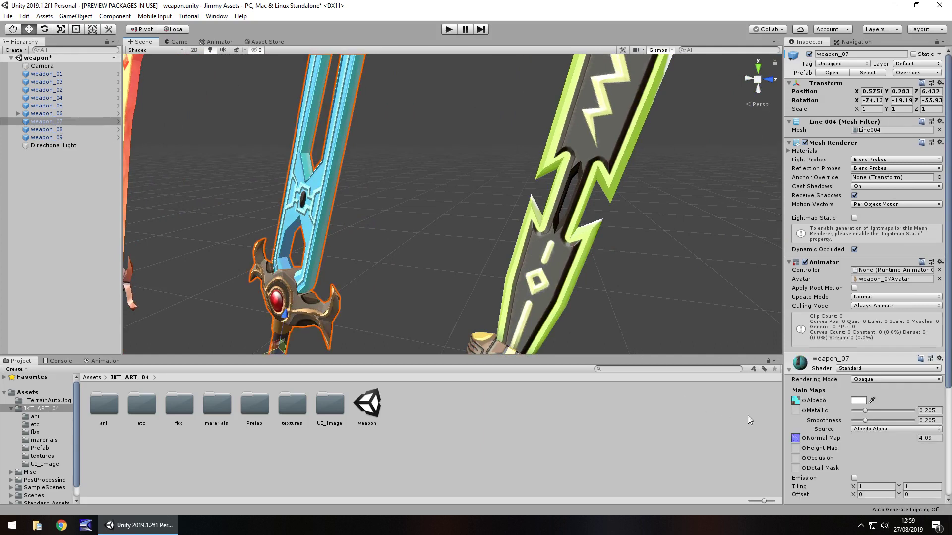
drag(865, 420, 940, 439)
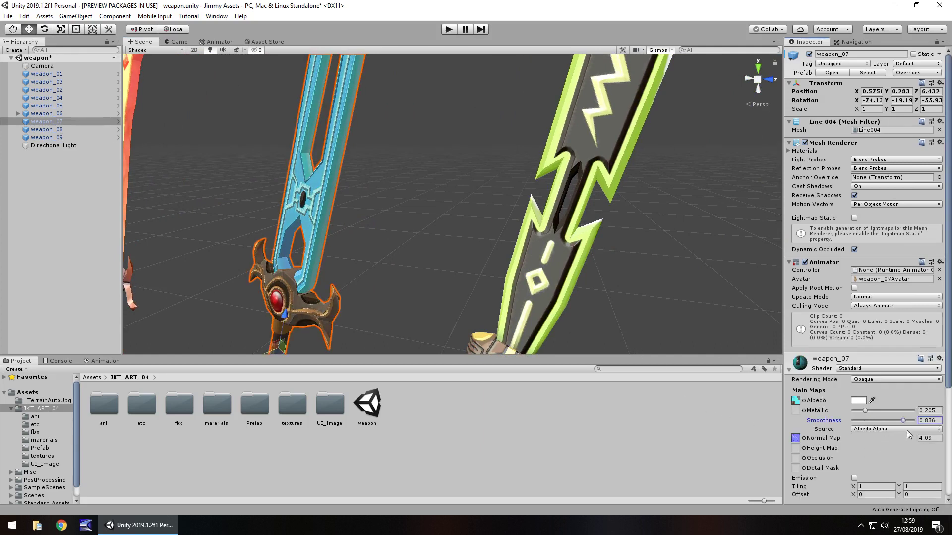
click(858, 401)
click(126, 83)
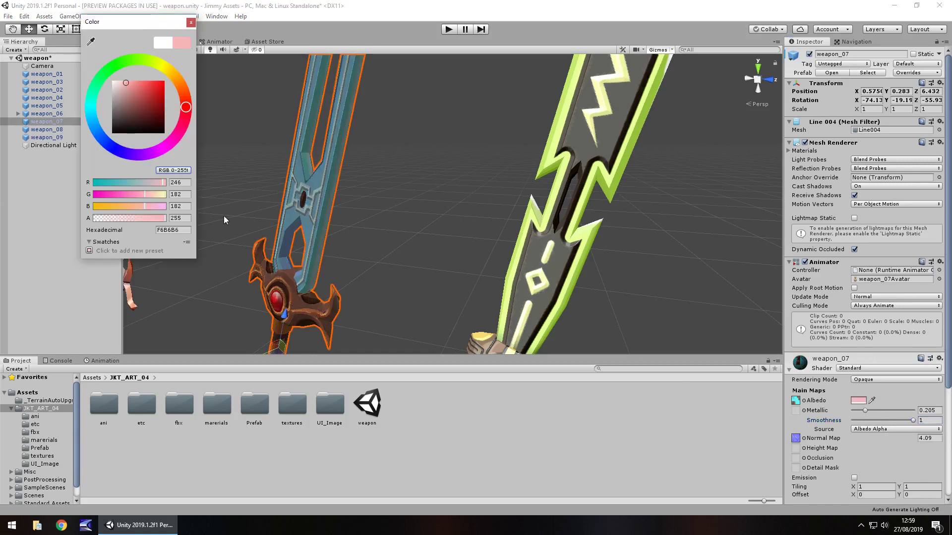
click(191, 22)
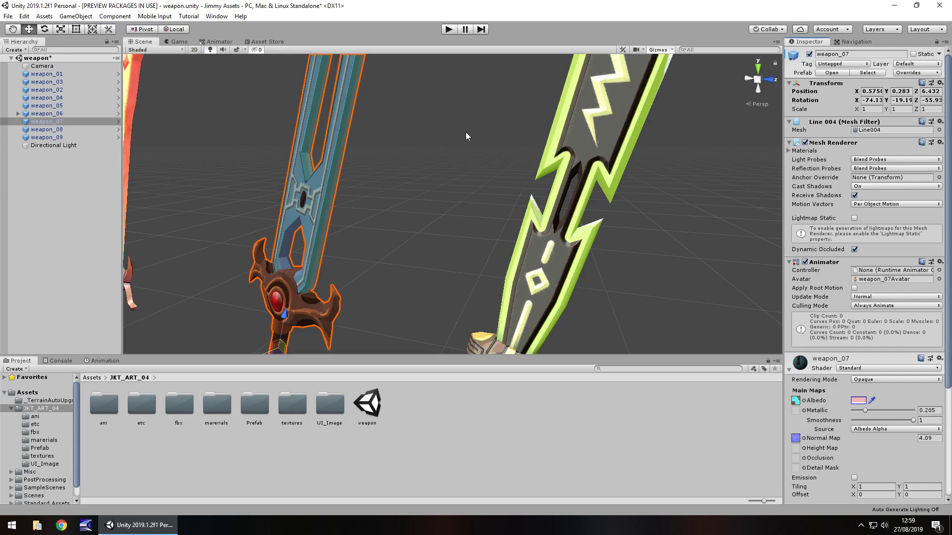
- Review the 3D Fantasy Weapons vol.1 store page, and return to the scene to examine the curved blue blade, sickle and hammer
click(282, 43)
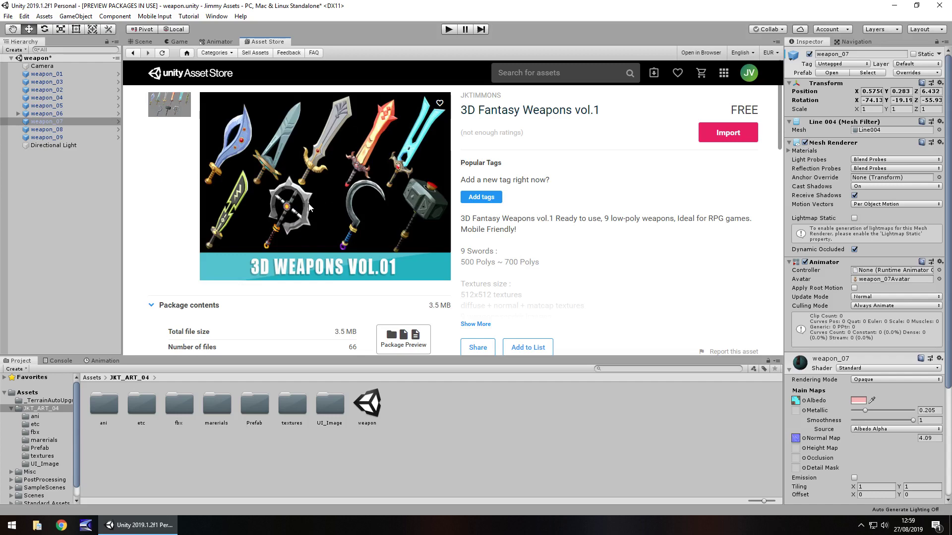
click(141, 42)
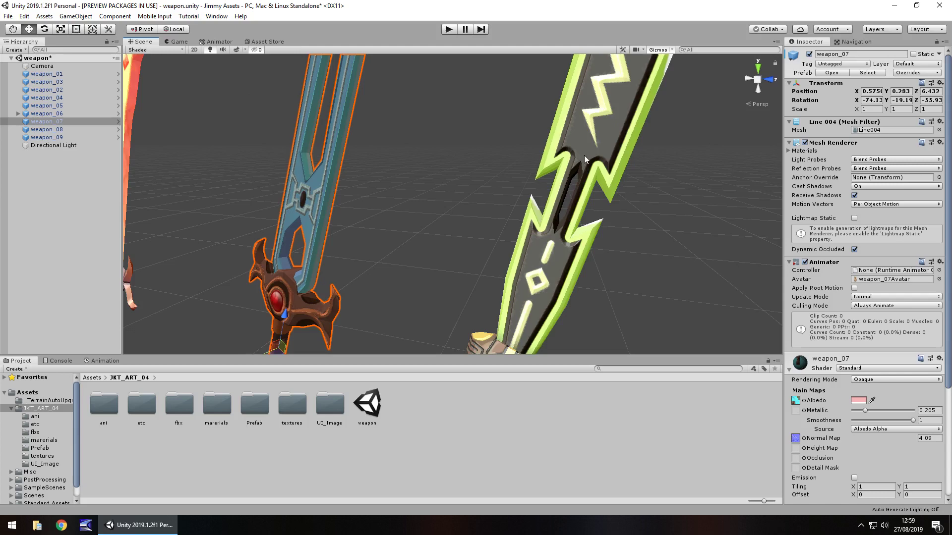
scroll(584, 156, down, 10)
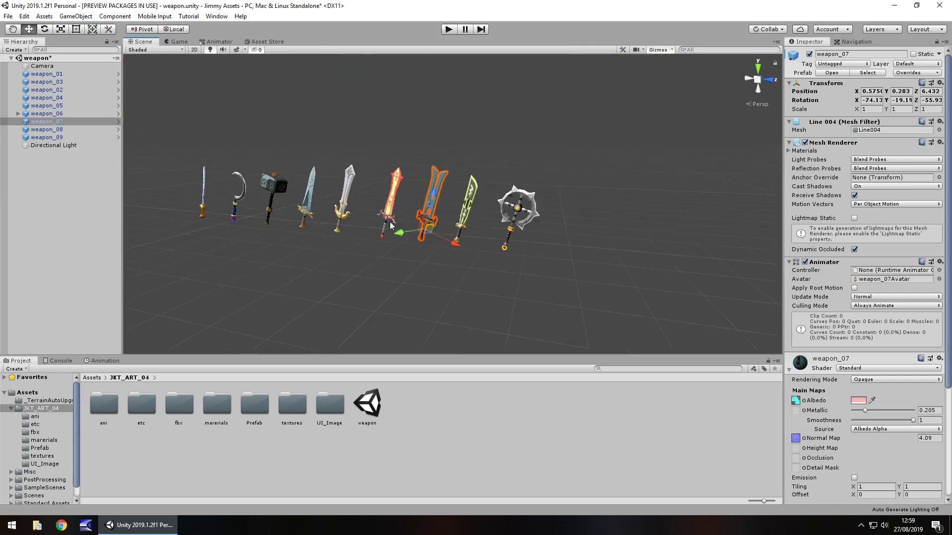
middle_drag(348, 241, 433, 264)
scroll(400, 249, up, 8)
right_drag(396, 262, 614, 264)
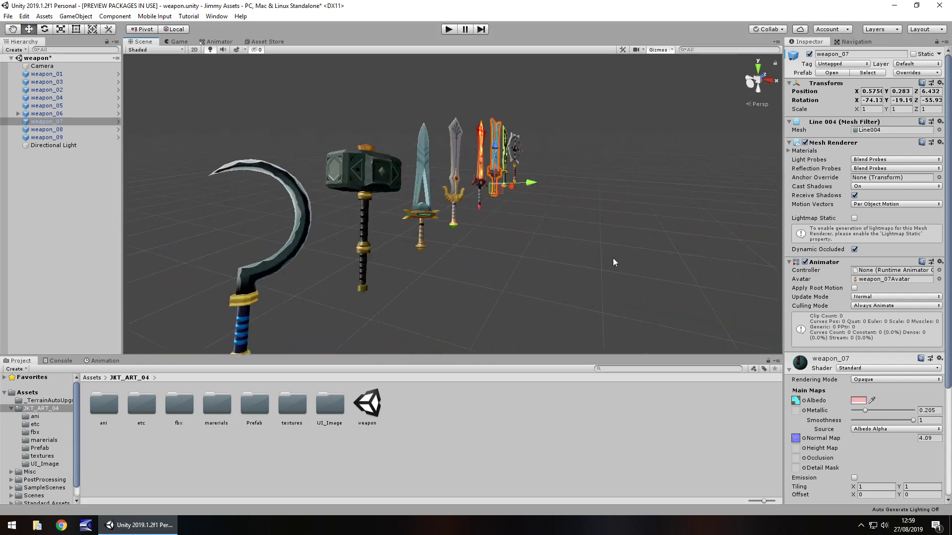
middle_drag(478, 260, 499, 250)
scroll(502, 246, down, 3)
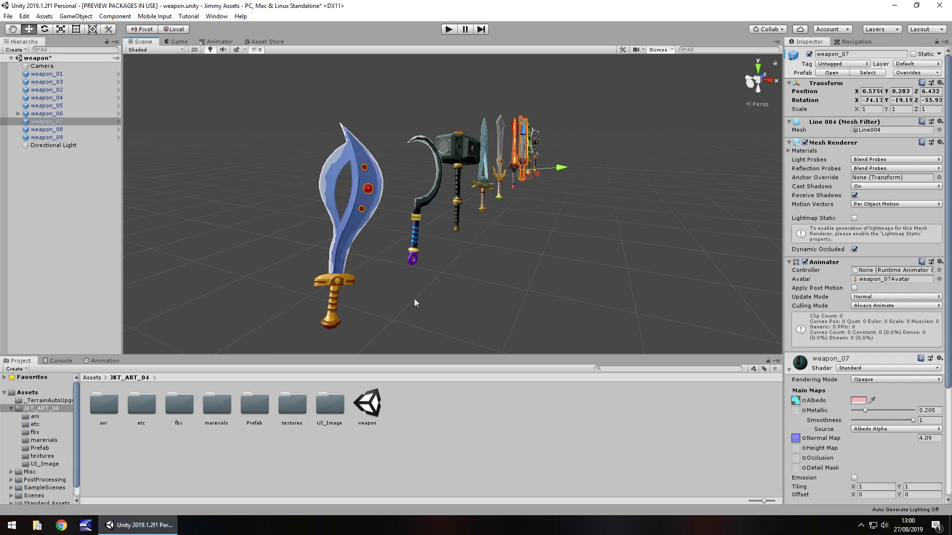
- Clear the selection and examine the full row of weapons from several angles, from the curved blue blade to the spiked wheel
click(510, 267)
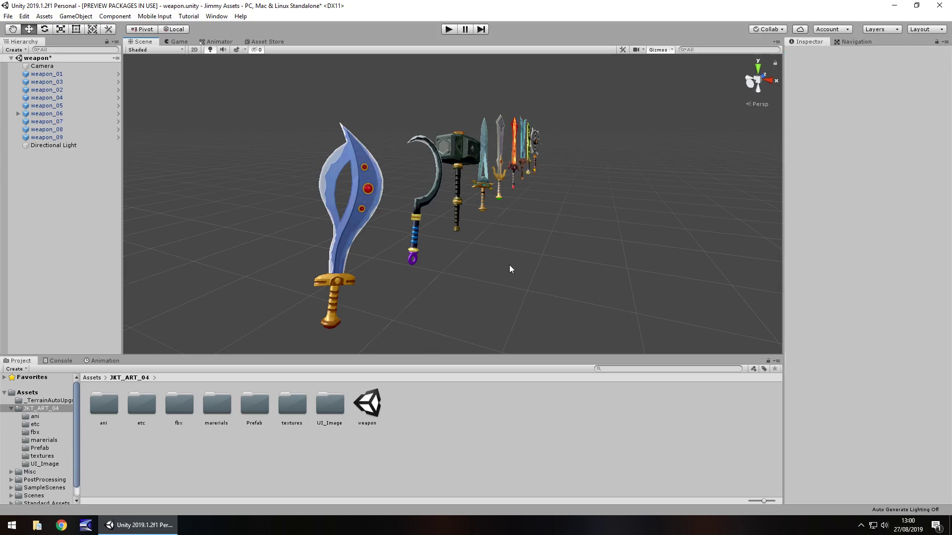
middle_drag(538, 248, 501, 242)
right_drag(551, 234, 475, 245)
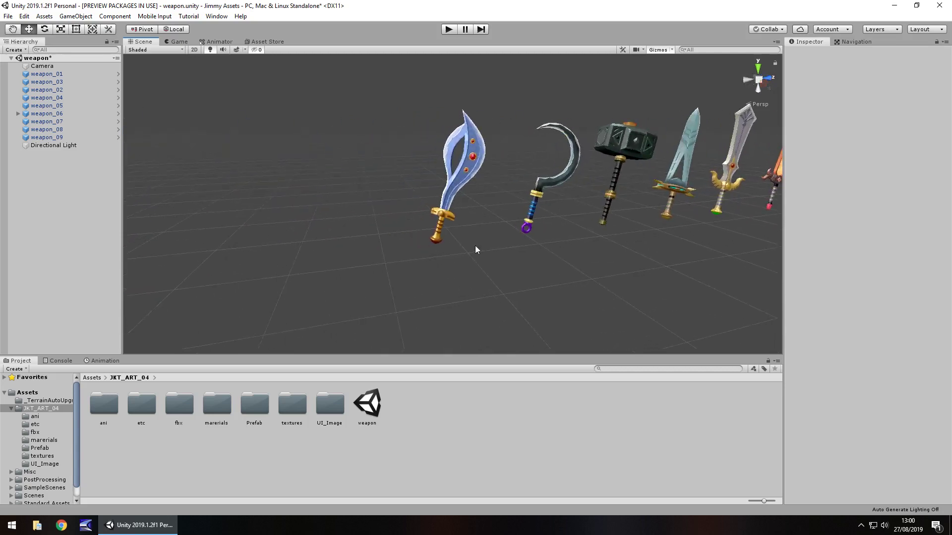
middle_drag(551, 256, 454, 257)
right_drag(465, 268, 433, 271)
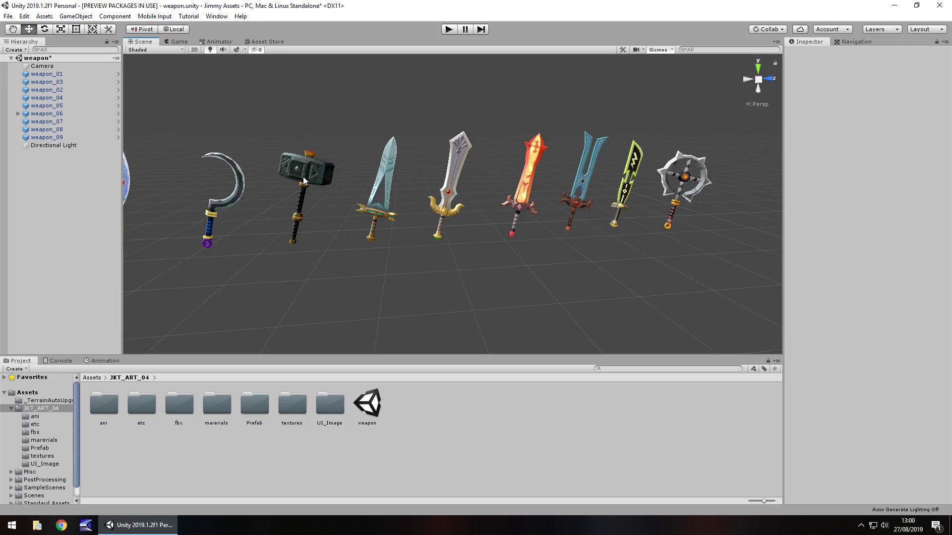
right_drag(472, 268, 433, 265)
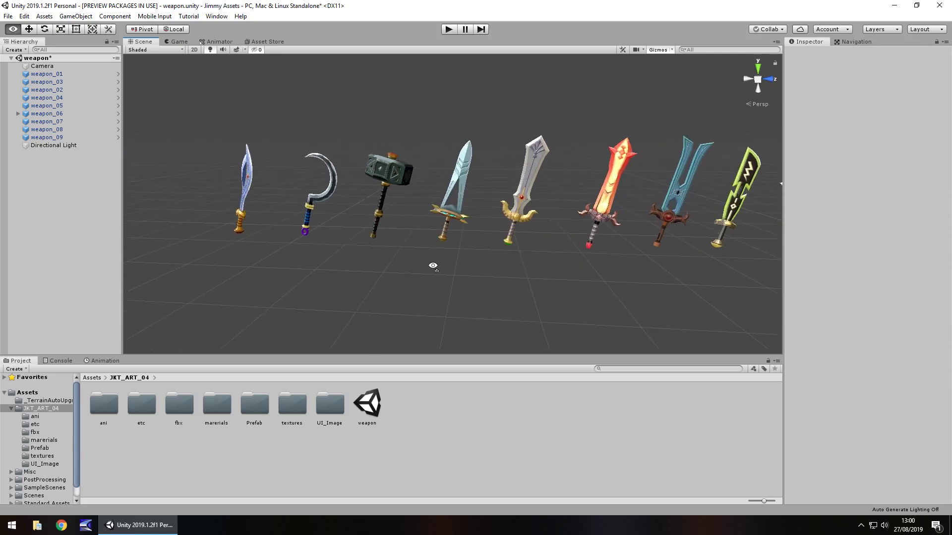
middle_drag(499, 287, 435, 289)
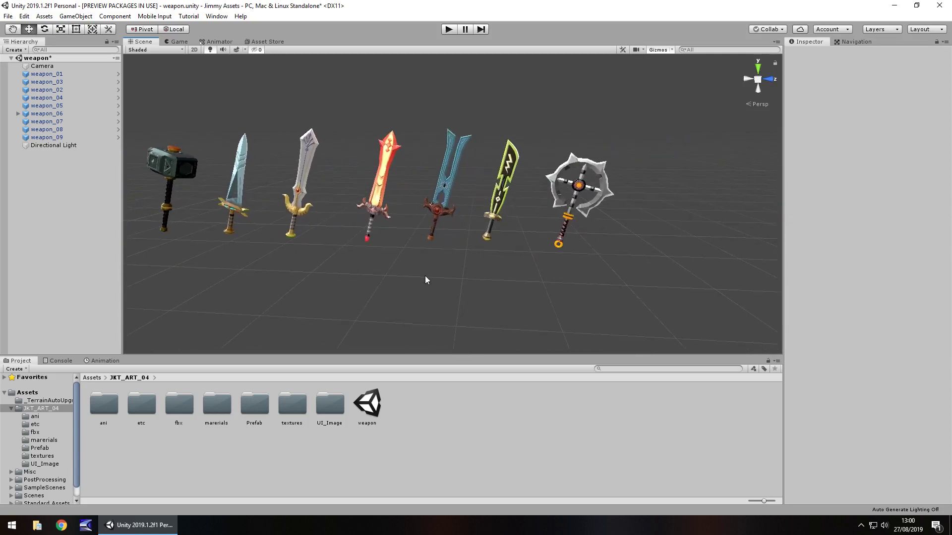
right_drag(433, 272, 391, 274)
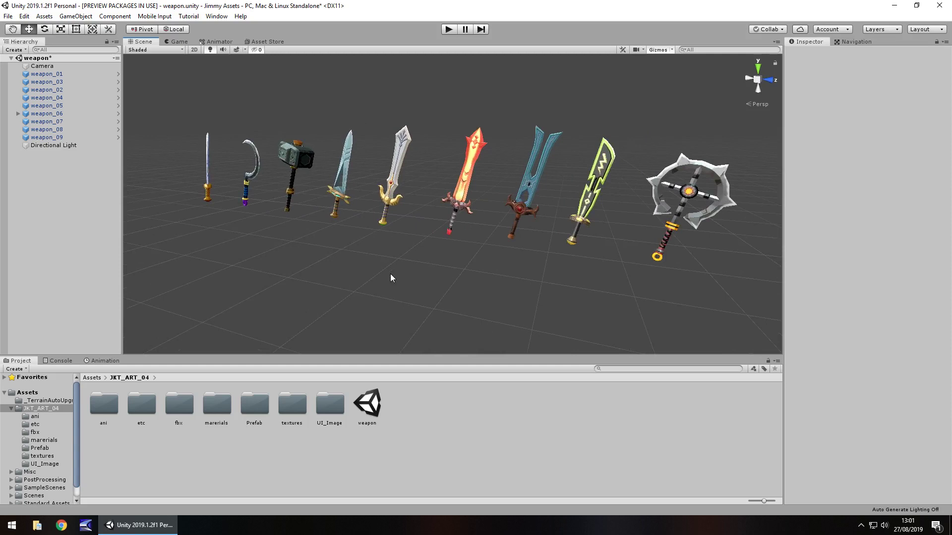